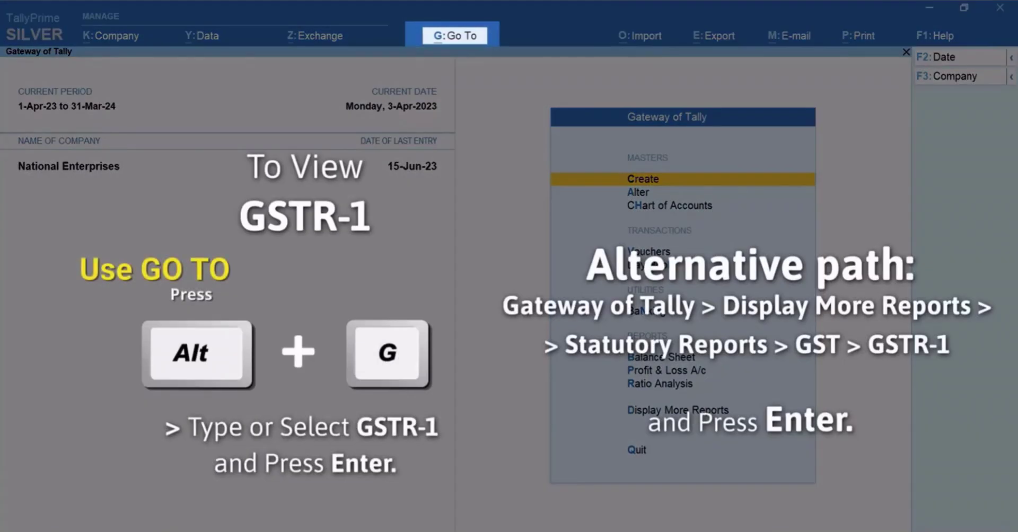
Step: Open the GSTR-1 report through Alt+G search
key(alt+g)
text(GS)
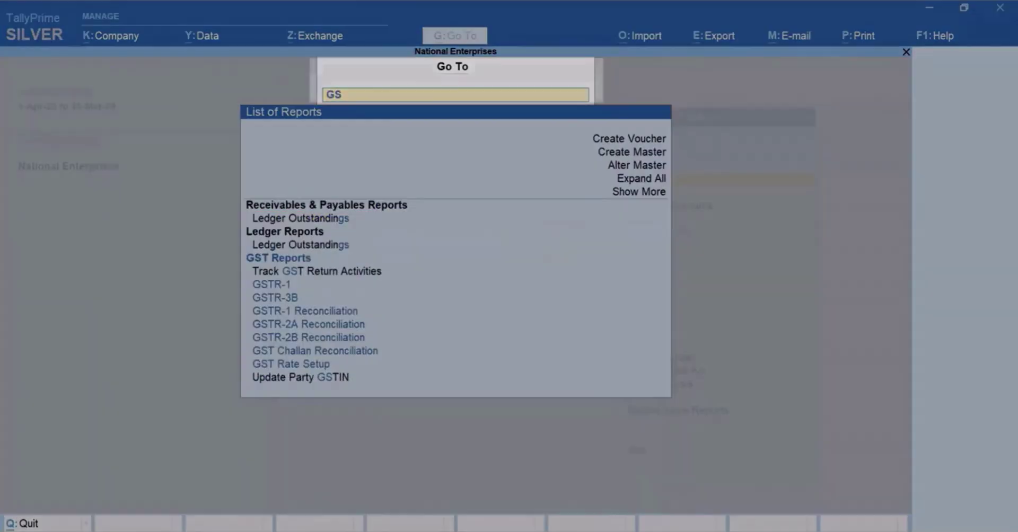
text(TR-1)
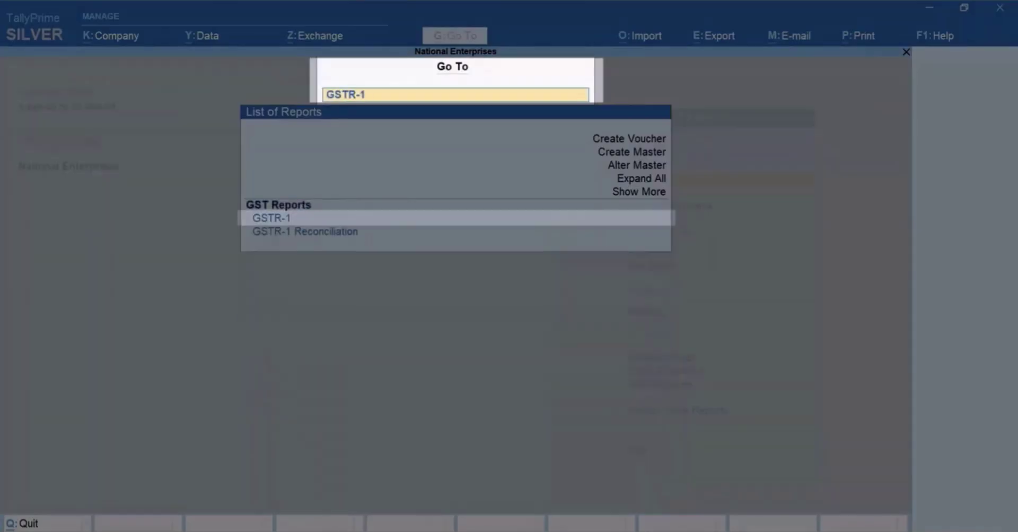
key(Return)
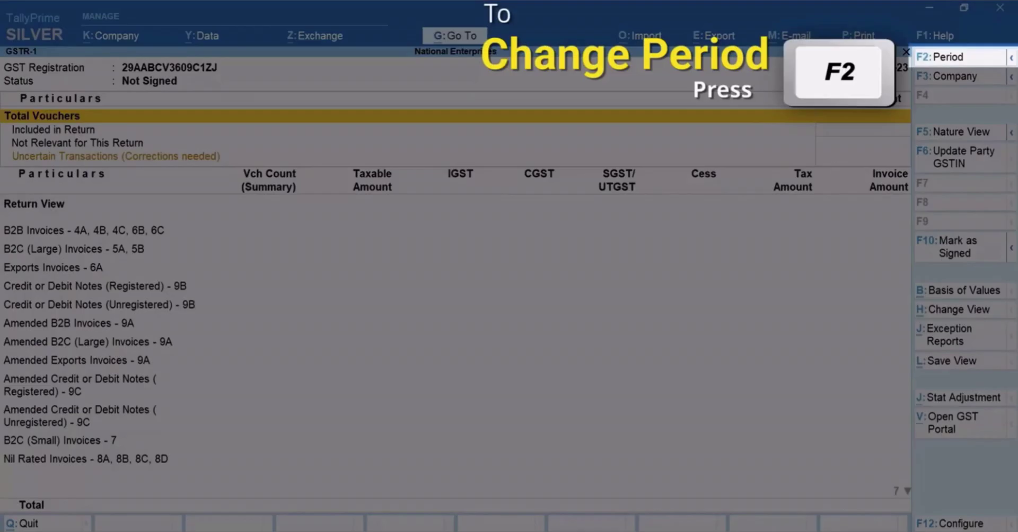
Step: Set the GSTR-1 period to 1-6-23 through 30-6-23 and select Uncertain Transactions
key(F2)
text(1-6-23)
key(Return)
text(30-6-23)
key(Return)
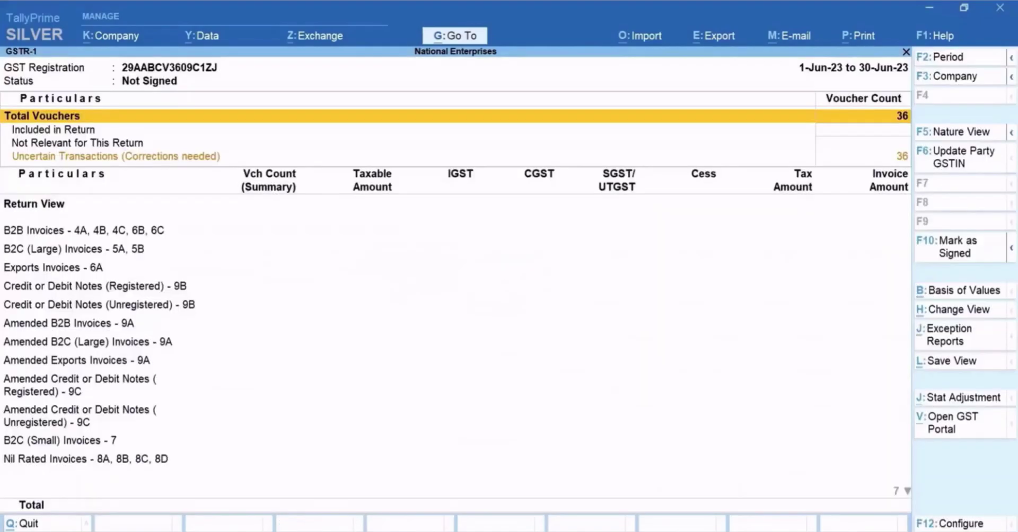
key(Down)
key(Down)
key(Down)
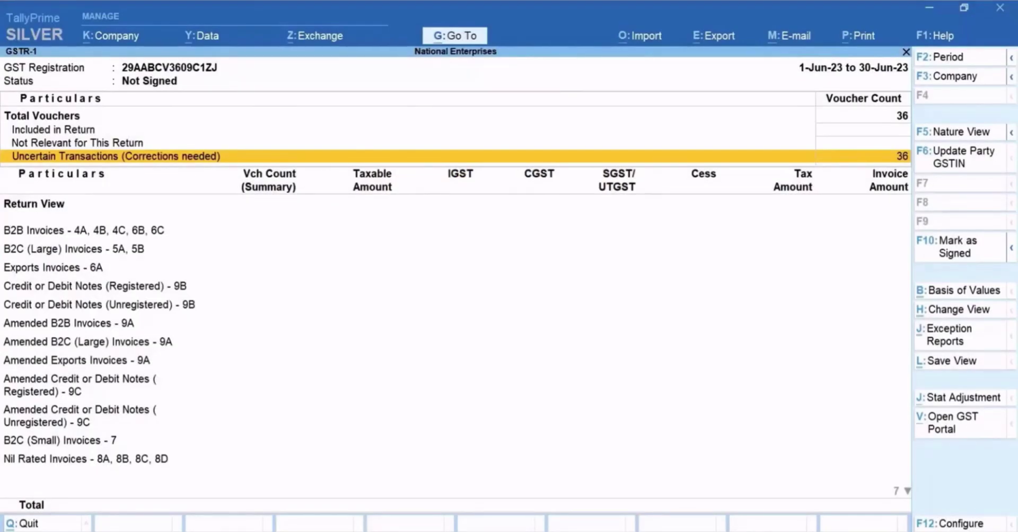
Step: List the 'HSN/SAC is invalid or not specified' vouchers grouped ledger-wise (Ctrl+F5)
key(Return)
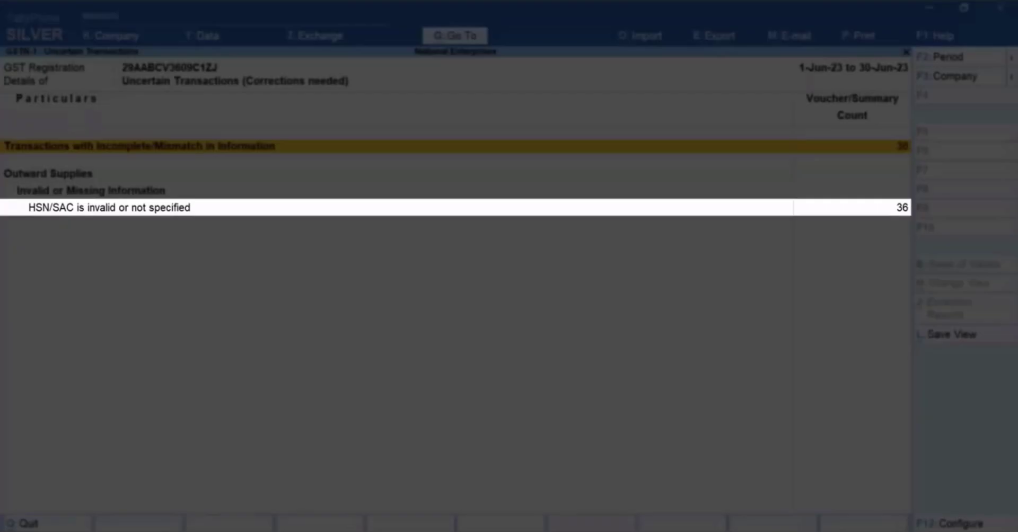
key(Down)
key(Down)
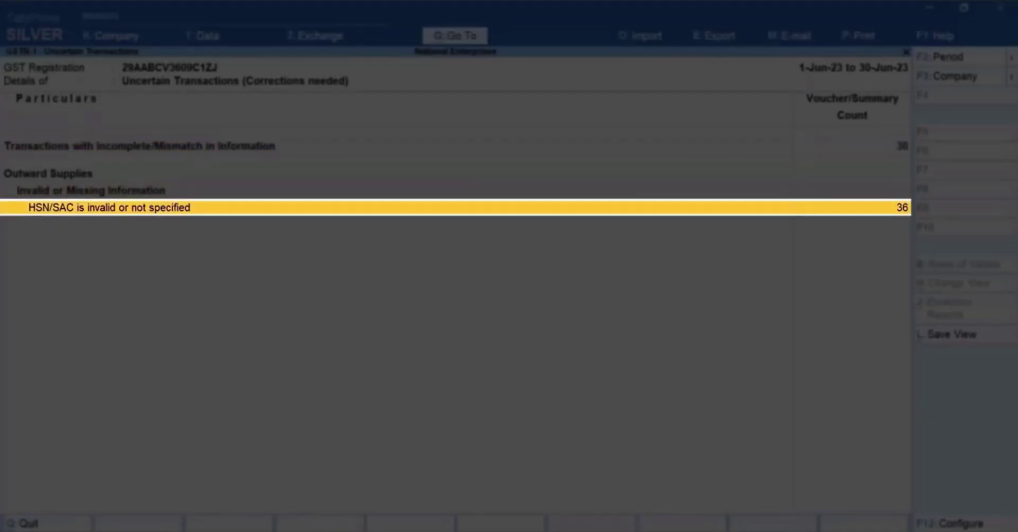
key(Return)
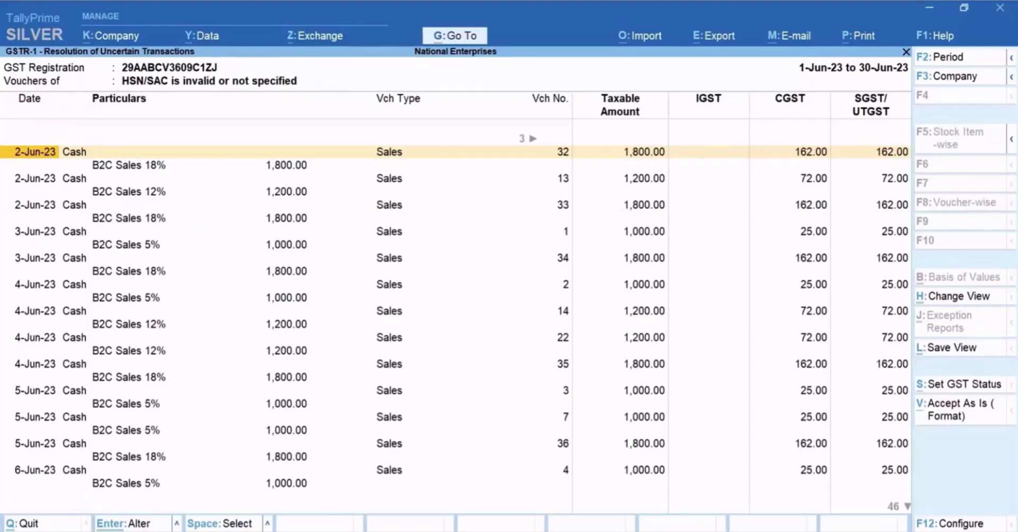
key(ctrl)
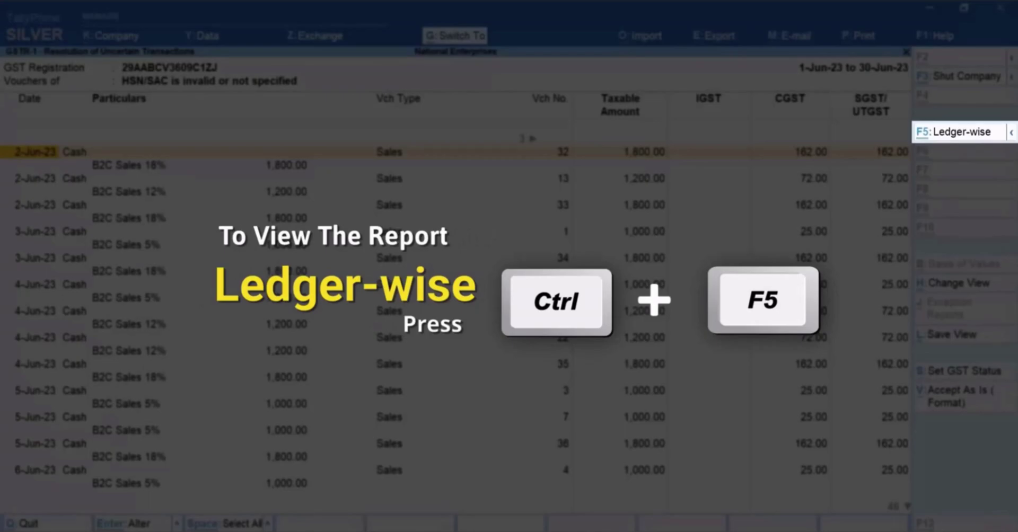
key(ctrl+F5)
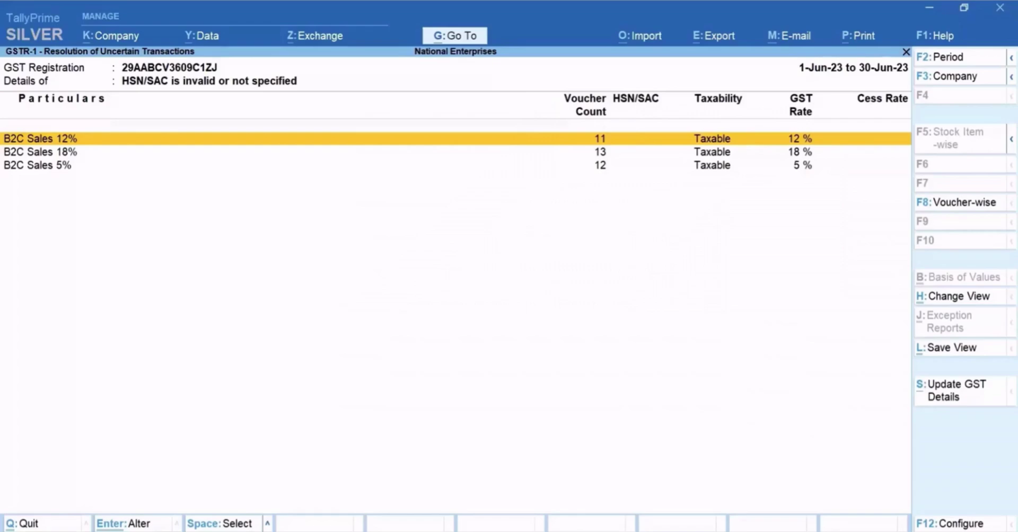
Step: Update B2C Sales 12% GST details to Specify Details Here with HSN/SAC 096541
key(ctrl+s)
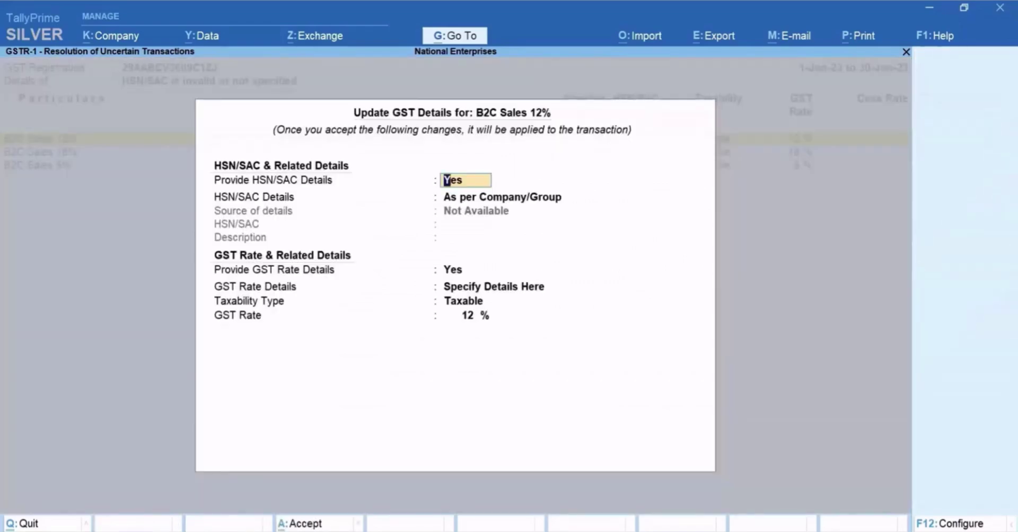
key(Return)
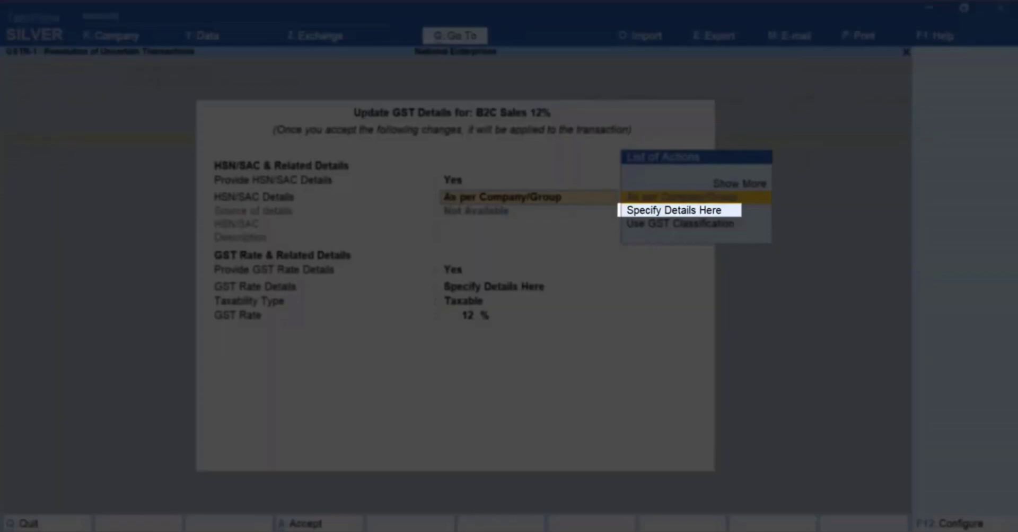
click(674, 210)
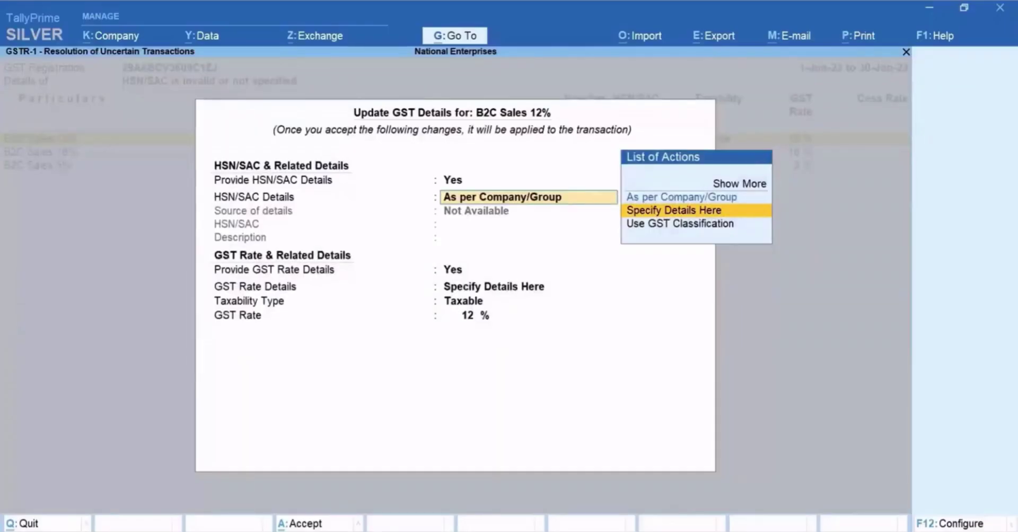
key(Return)
text(0)
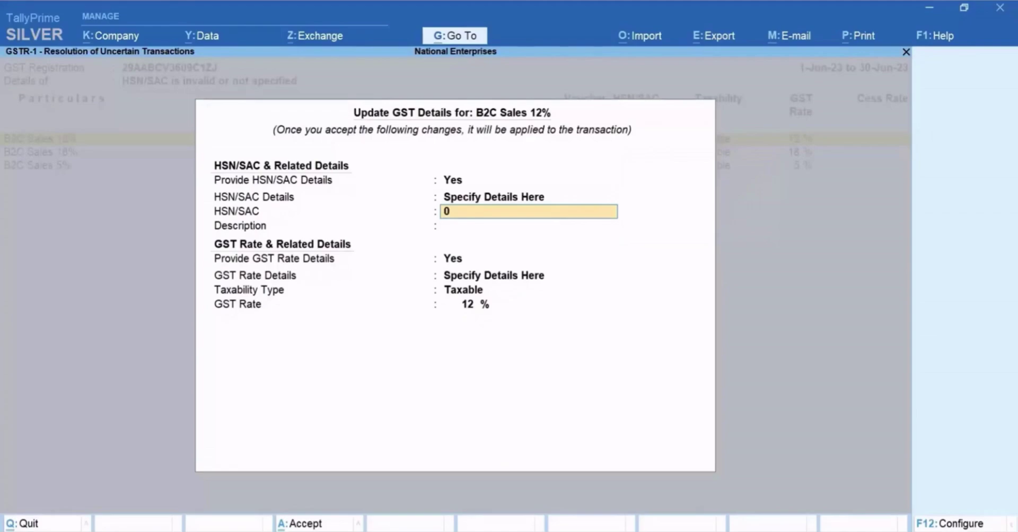
text(96541)
key(Return)
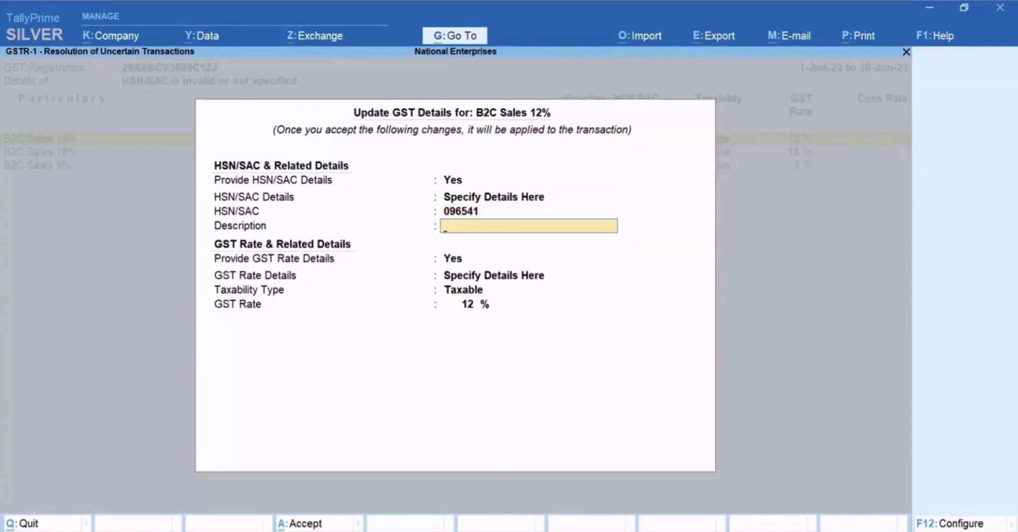
key(ctrl+a)
Step: Add effective date 1-6-23 and apply the HSN/SAC update to the vouchers
key(Up)
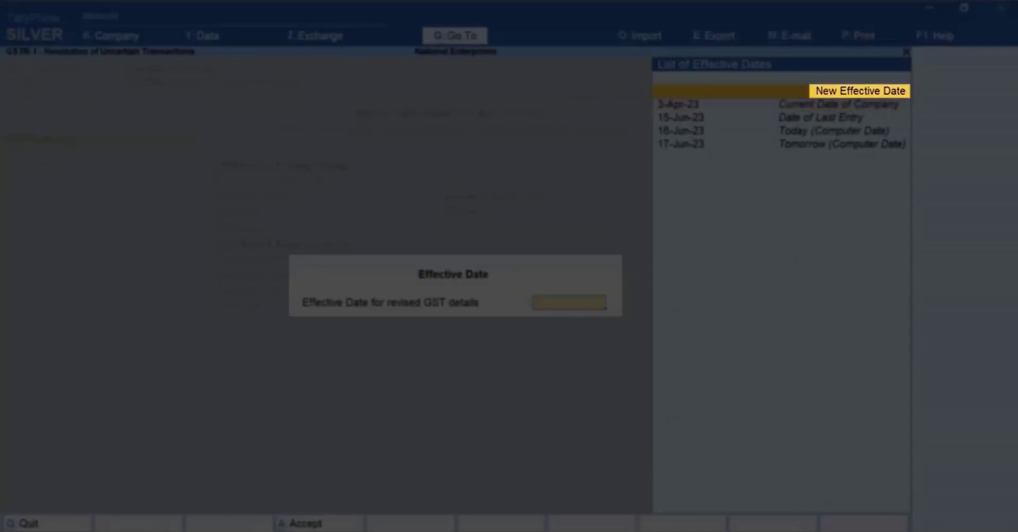
key(Return)
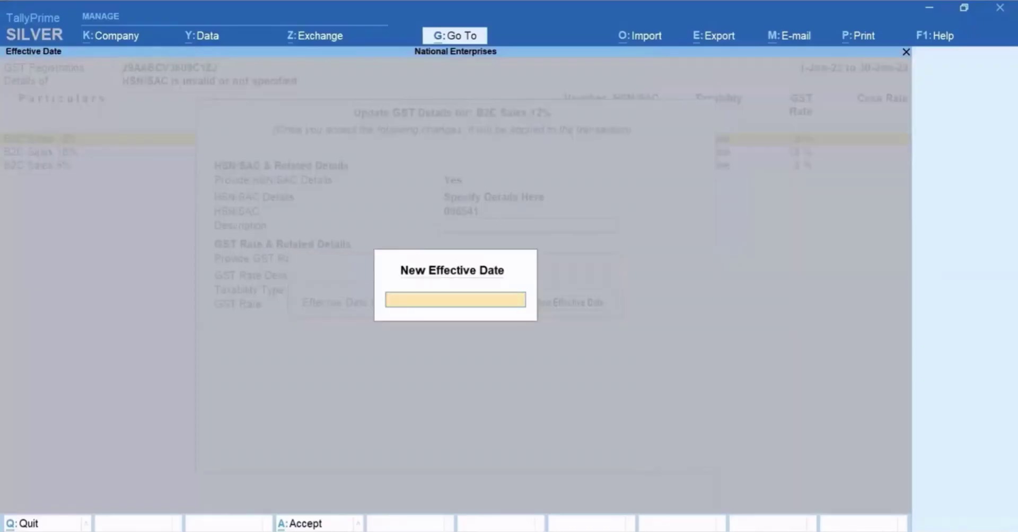
text(1-6-23)
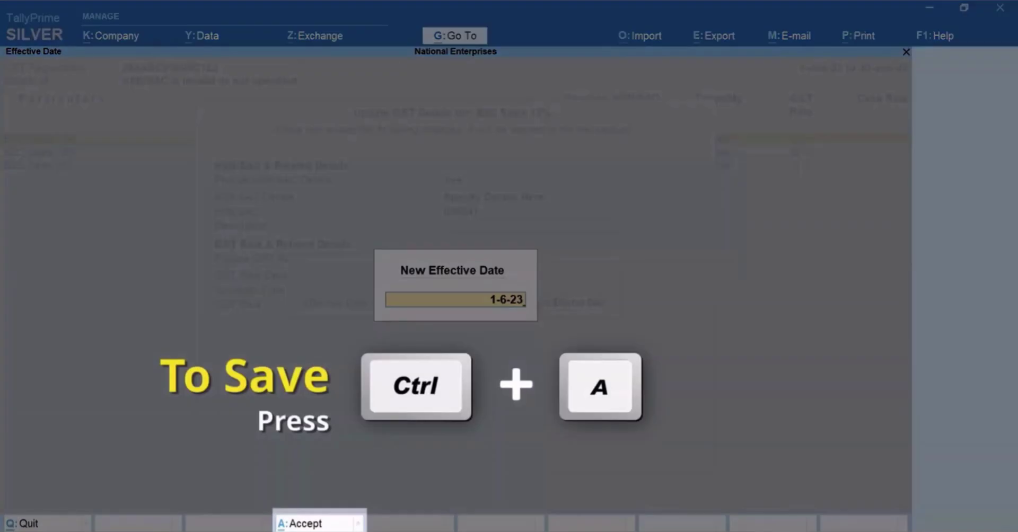
key(Return)
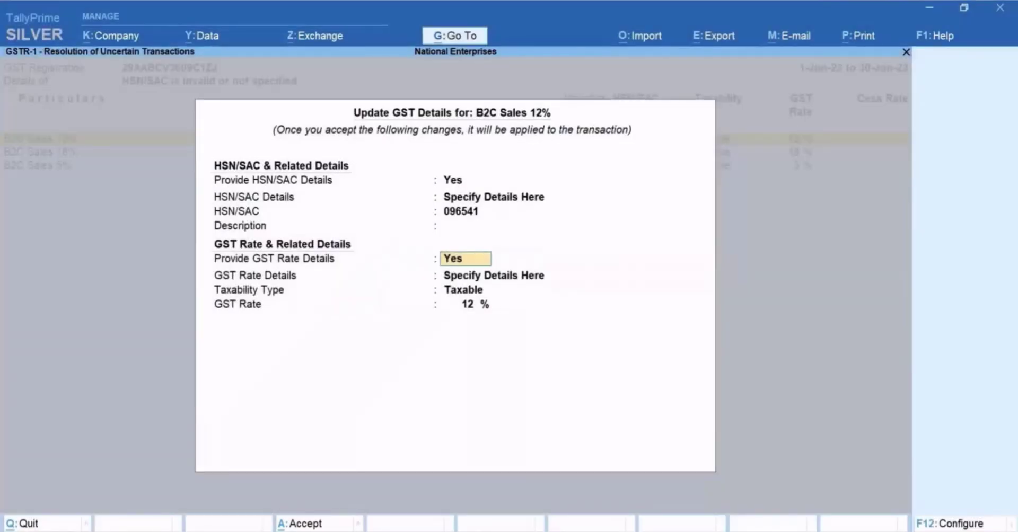
key(ctrl)
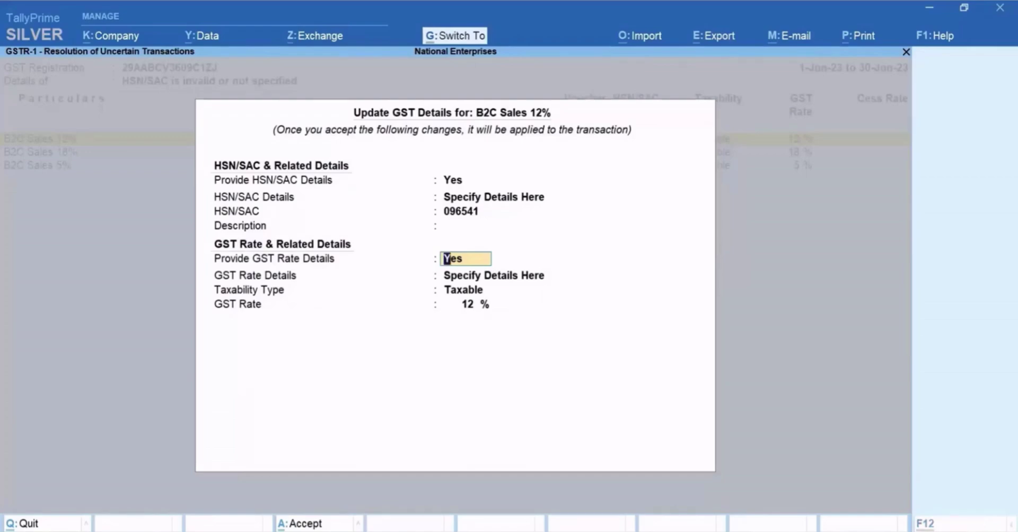
key(ctrl+a)
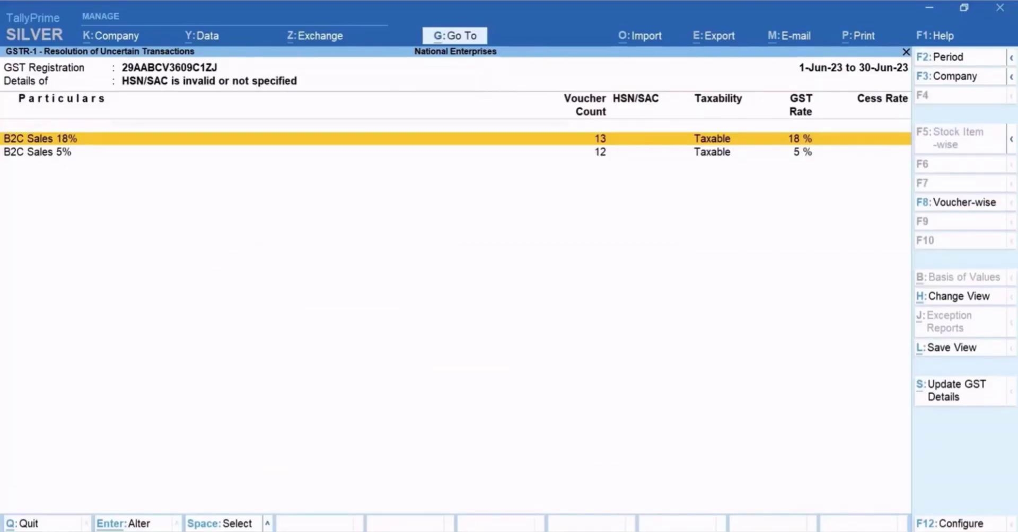
Step: Return to the GSTR-1 summary and review the 11 Ready for Export vouchers
key(Escape)
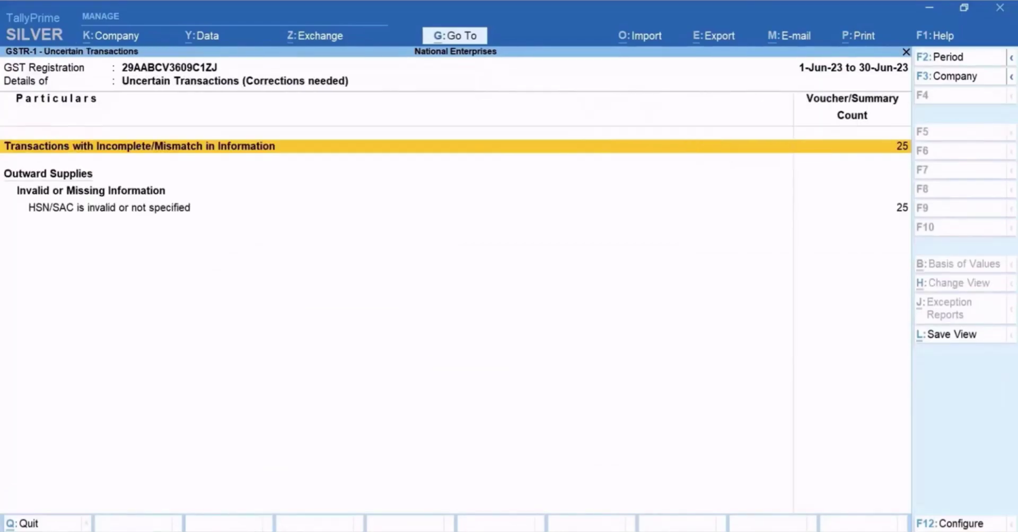
key(Escape)
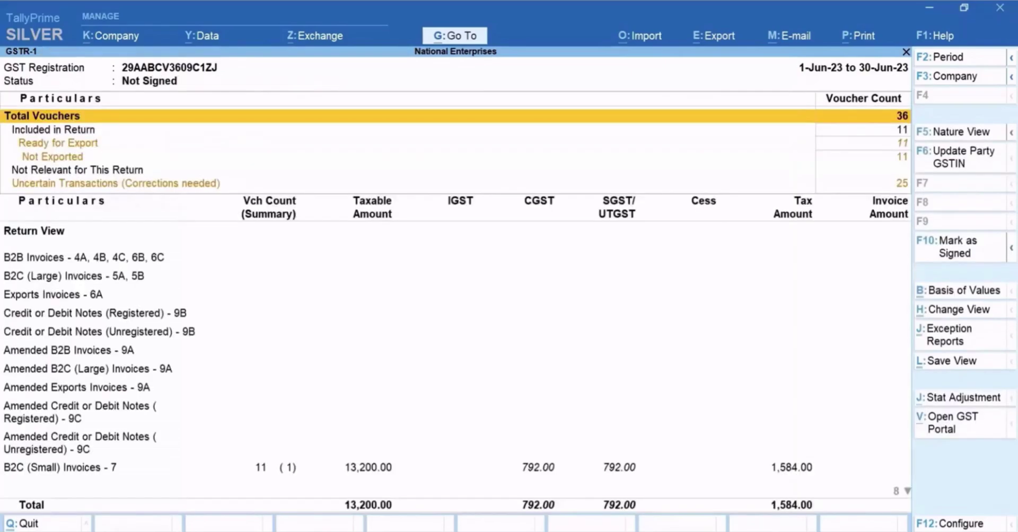
key(Down)
key(Down)
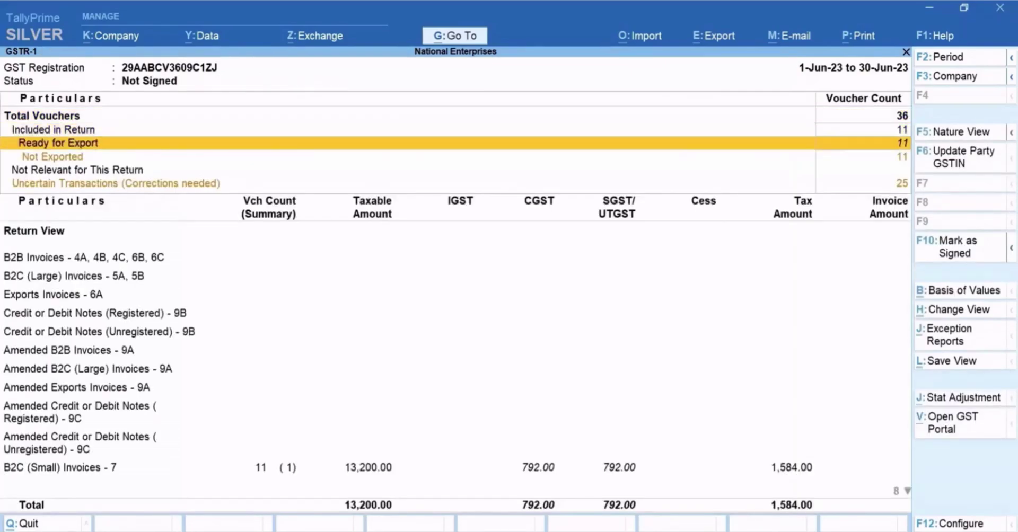
key(Return)
key(Escape)
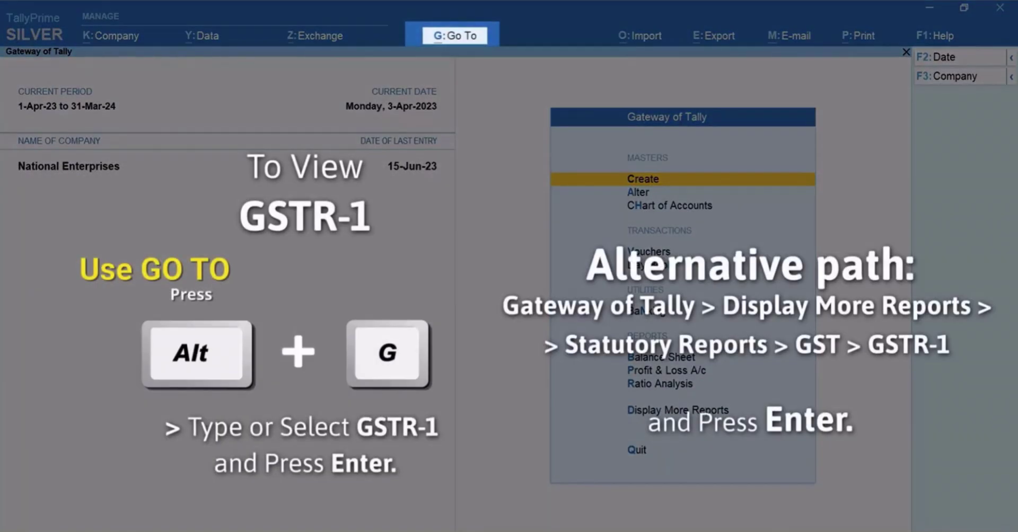
Step: Reopen the GSTR-1 report through Alt+G search
key(alt+g)
text(G)
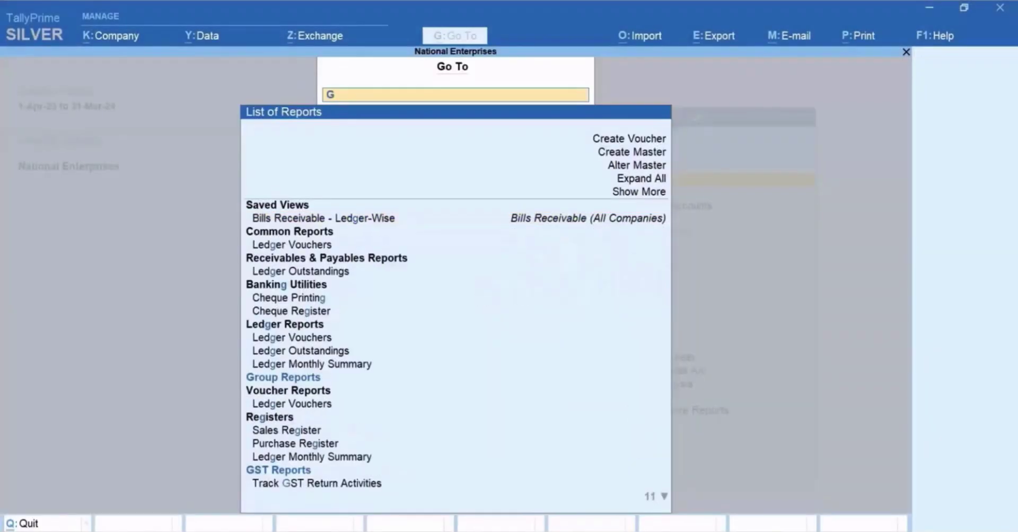
text(STR-1)
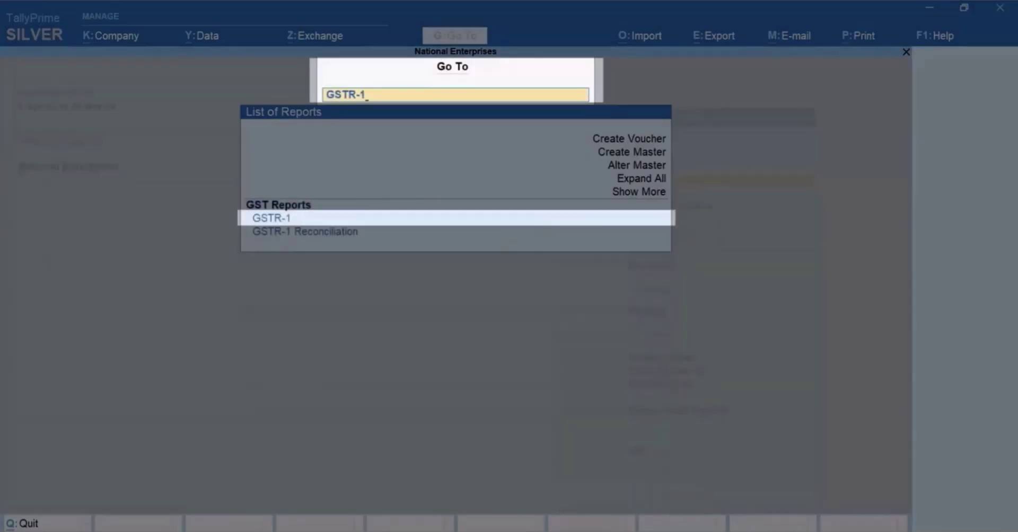
key(Return)
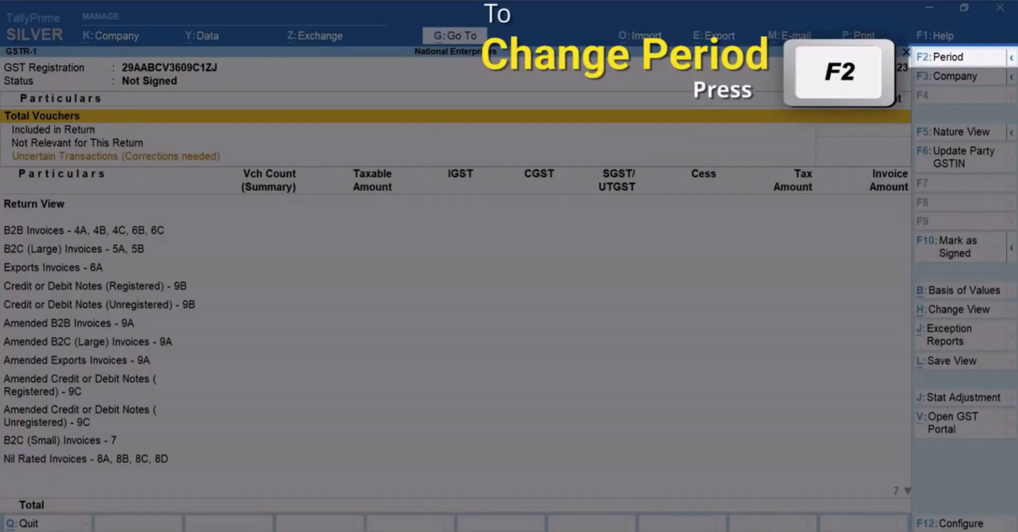
Step: Set the period to 1-6-23 through 30-6-23 and select Uncertain Transactions
key(F2)
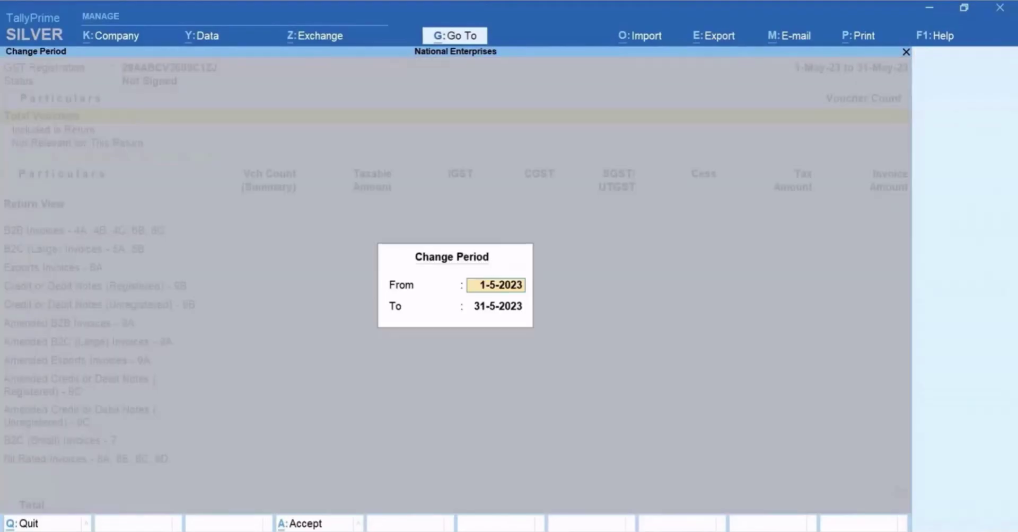
text(1-6-23)
key(Return)
text(30-6-23)
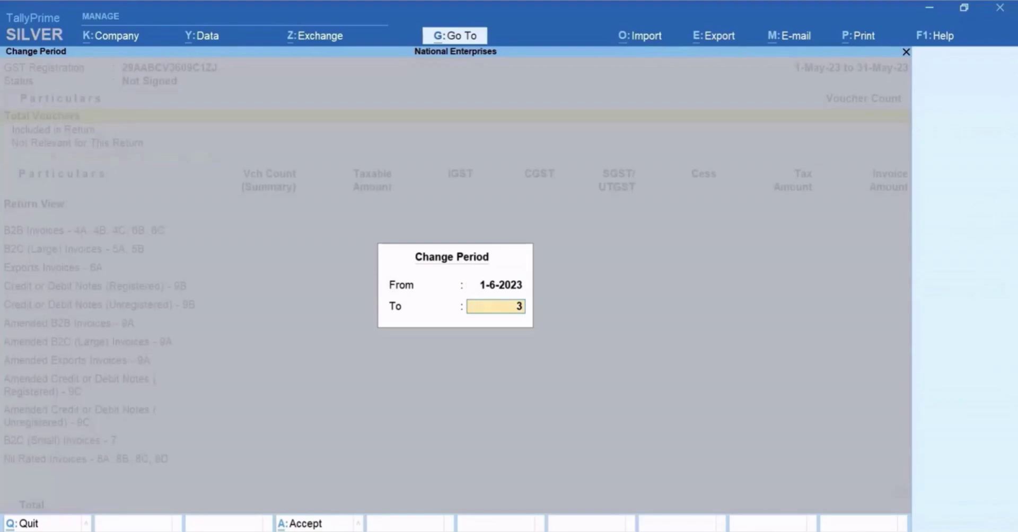
key(Return)
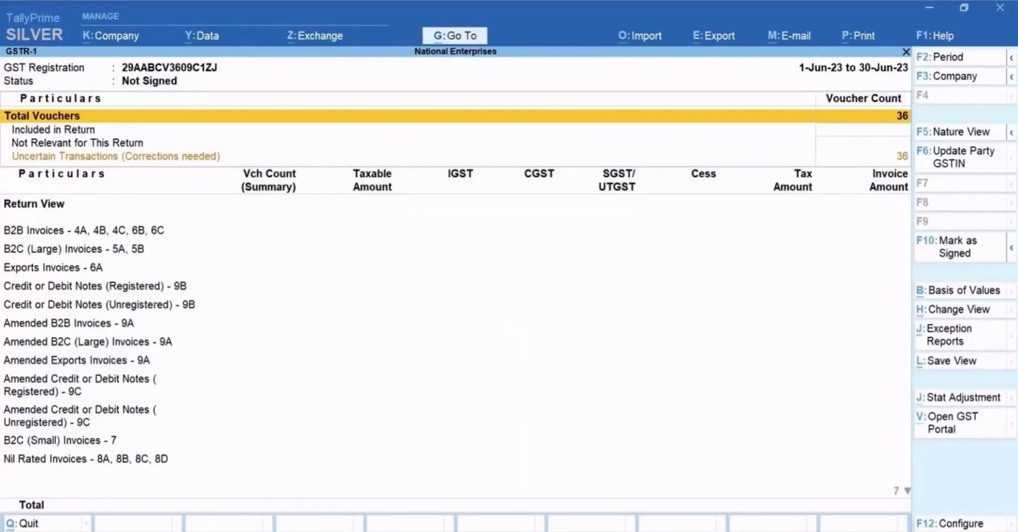
key(Down)
key(Down)
key(Down)
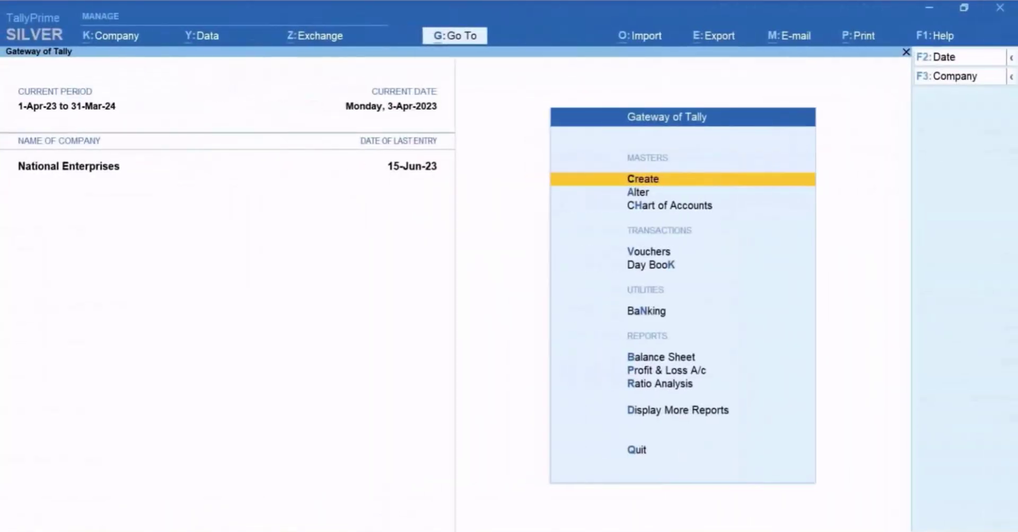
Step: Turn on Set/Alter Company GST Rate and Other Details in company features (F11)
key(F11)
key(Return)
key(Return)
key(Return)
key(Return)
text(y)
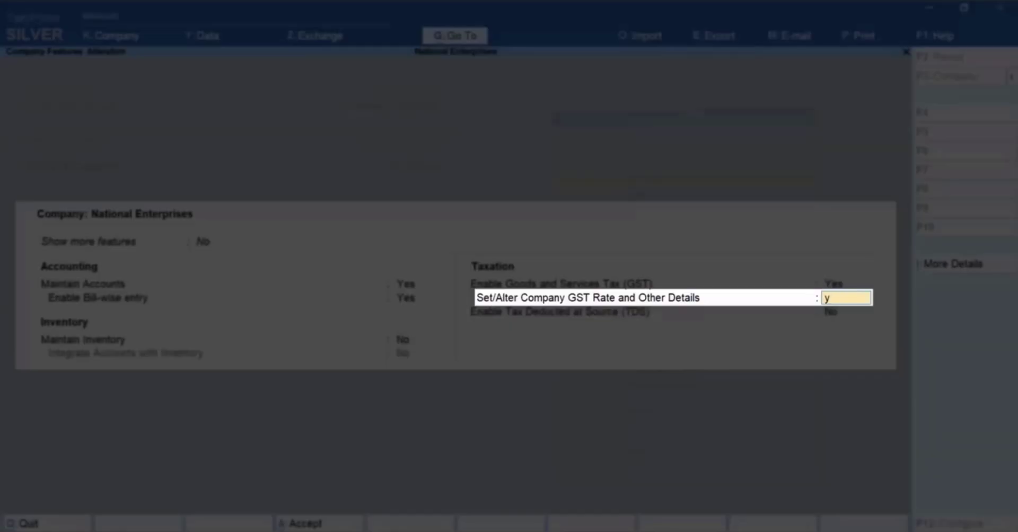
text(ES)
key(Return)
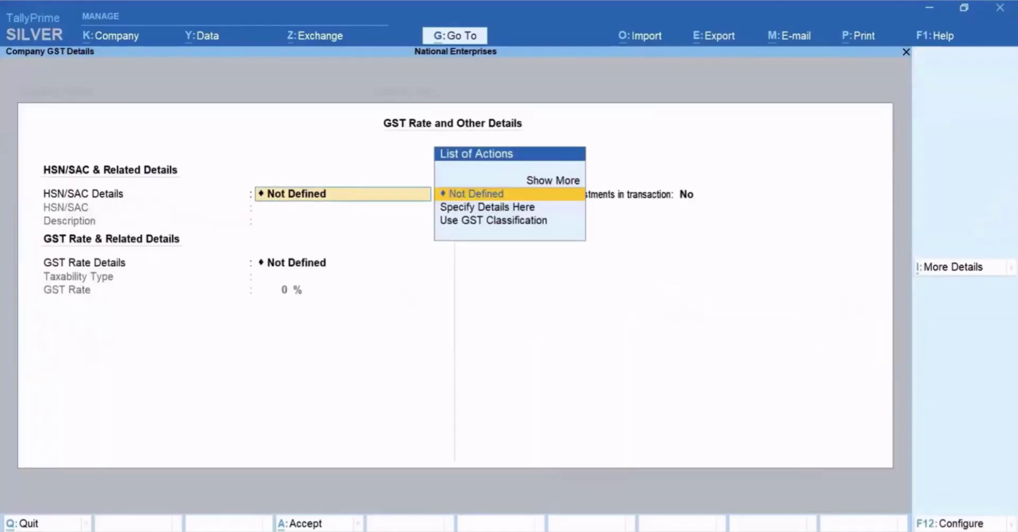
Step: Specify the company HSN/SAC details here with code 102735
key(Down)
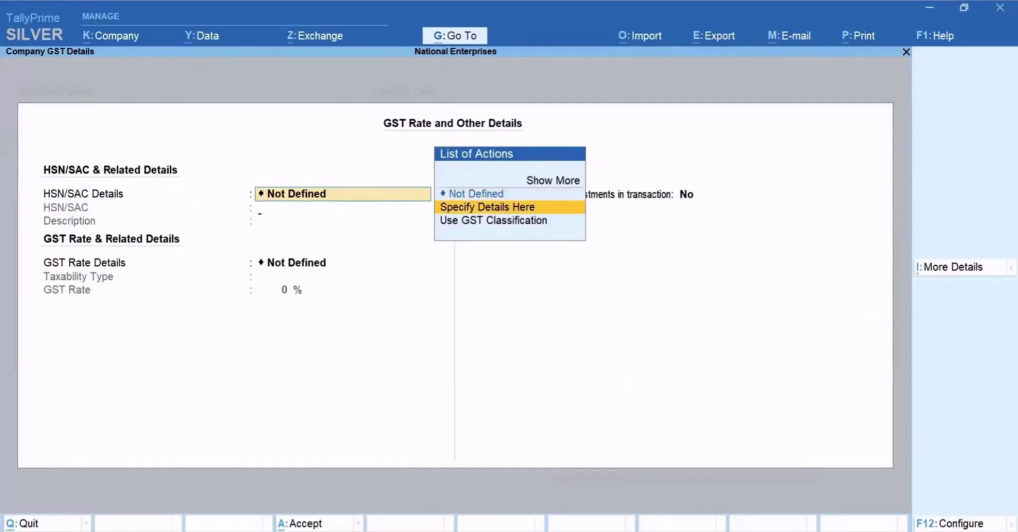
key(Return)
text(102)
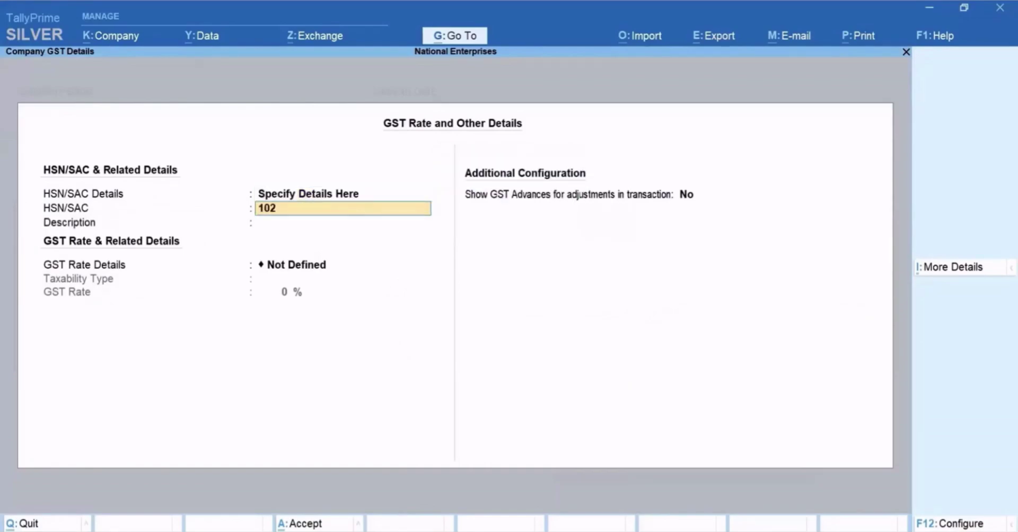
text(735)
key(Return)
key(ctrl+a)
Step: Add effective date 1-Jun-23, leave GST rate Not Defined, and save the company features
key(Up)
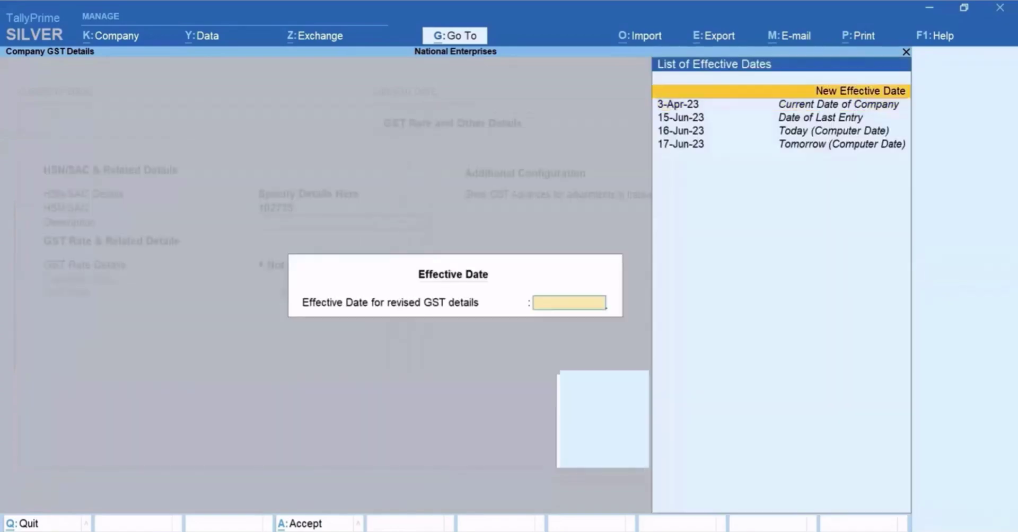
key(Return)
text(1-JUN-23)
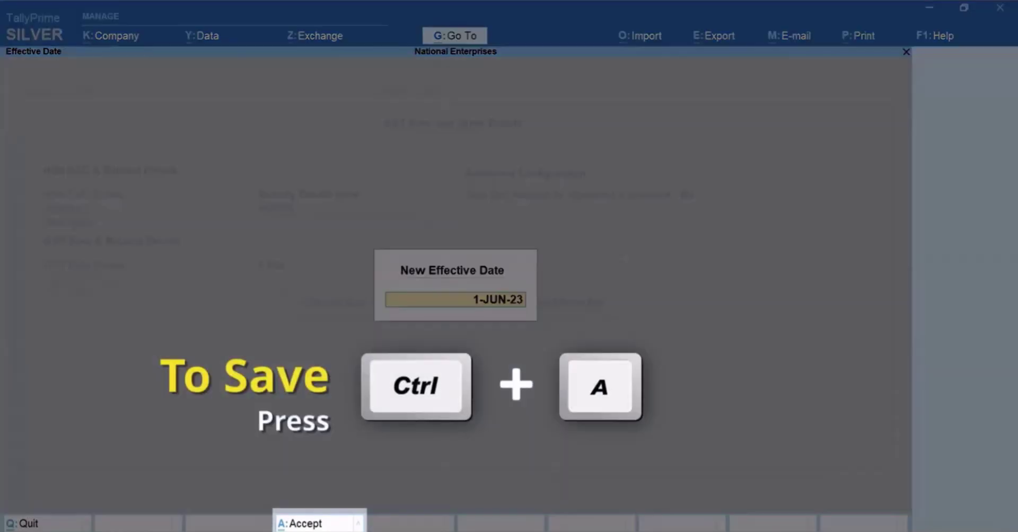
key(ctrl+a)
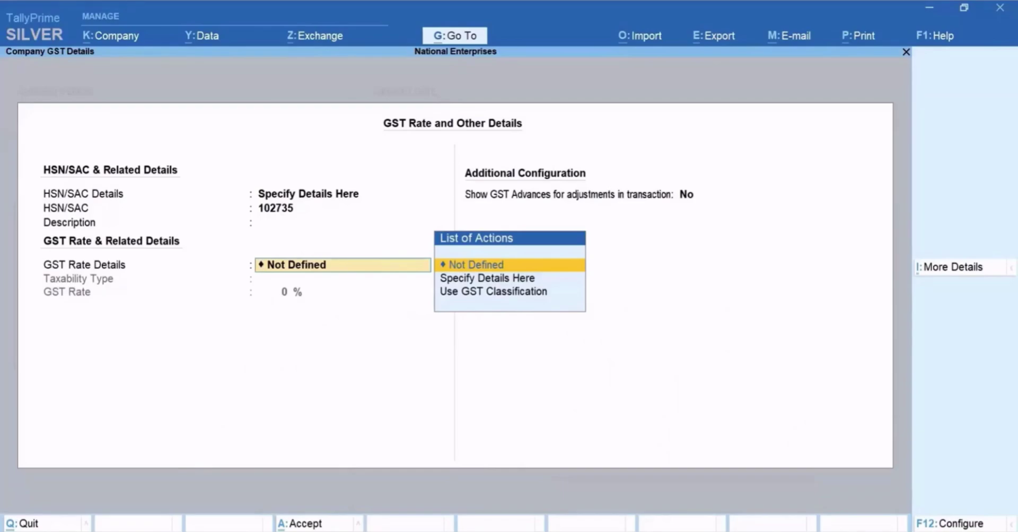
key(Return)
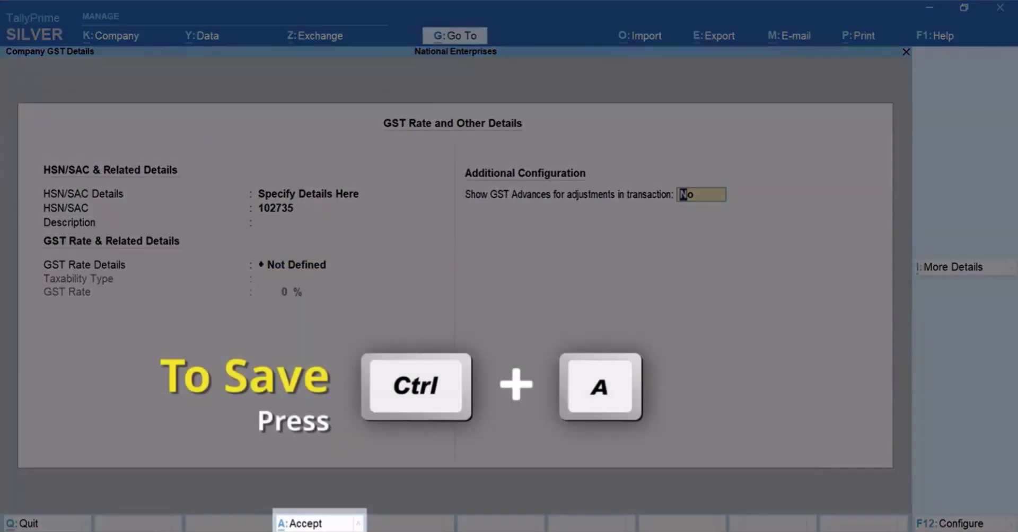
key(ctrl+a)
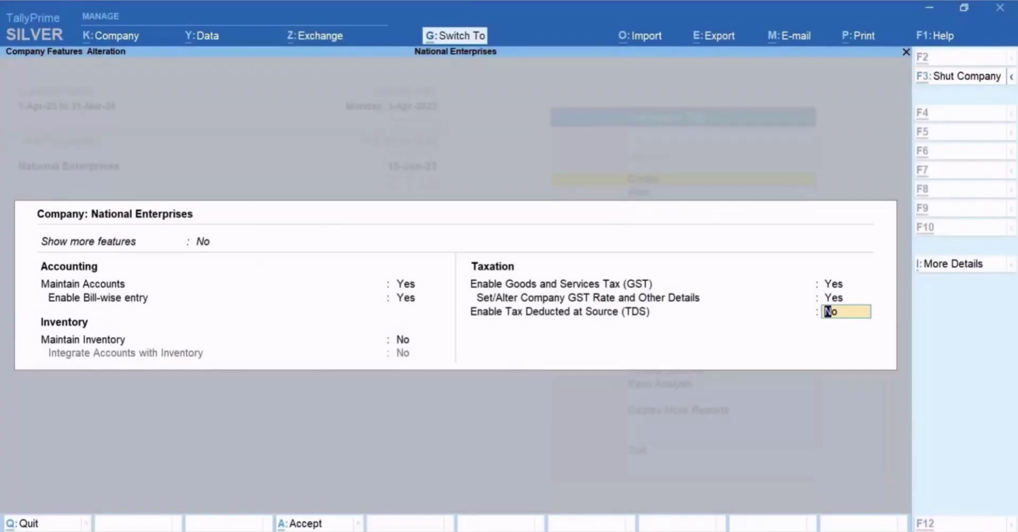
key(ctrl+a)
key(y)
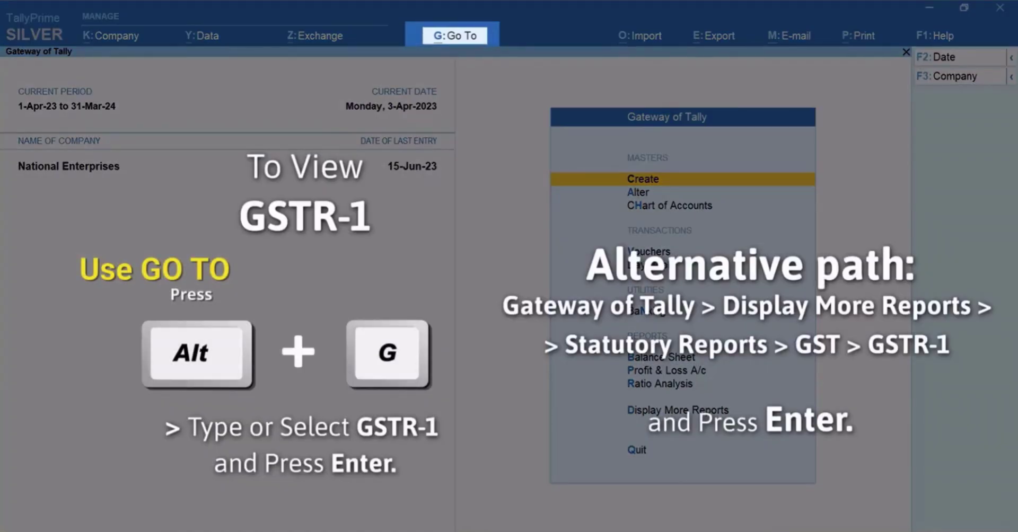
Step: Open GSTR-1 and confirm updating the vouchers' GST status
key(alt)
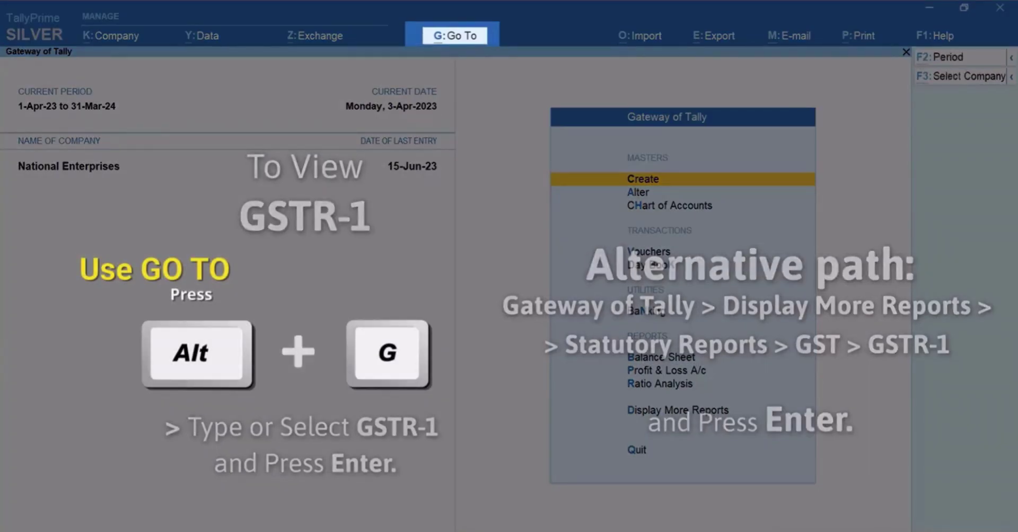
key(alt+g)
text(GST)
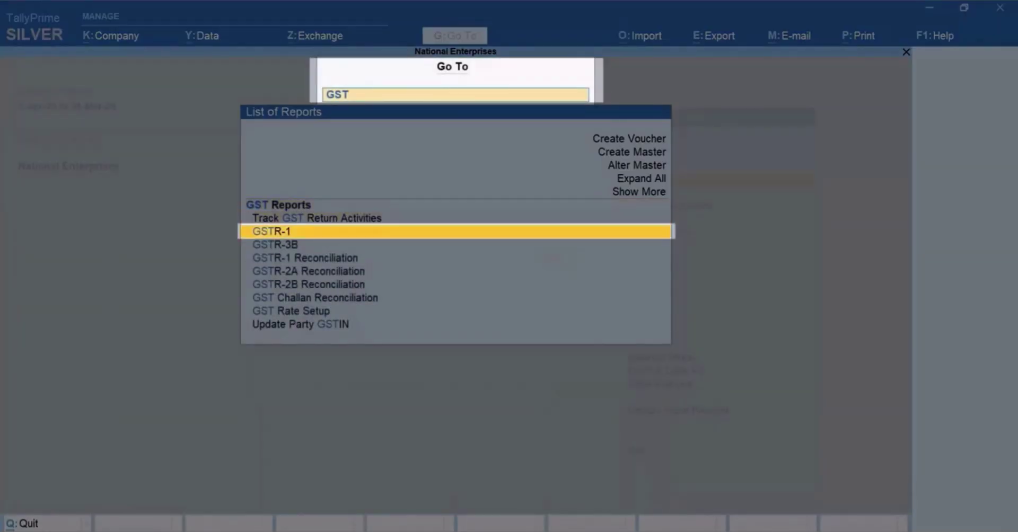
key(Return)
key(y)
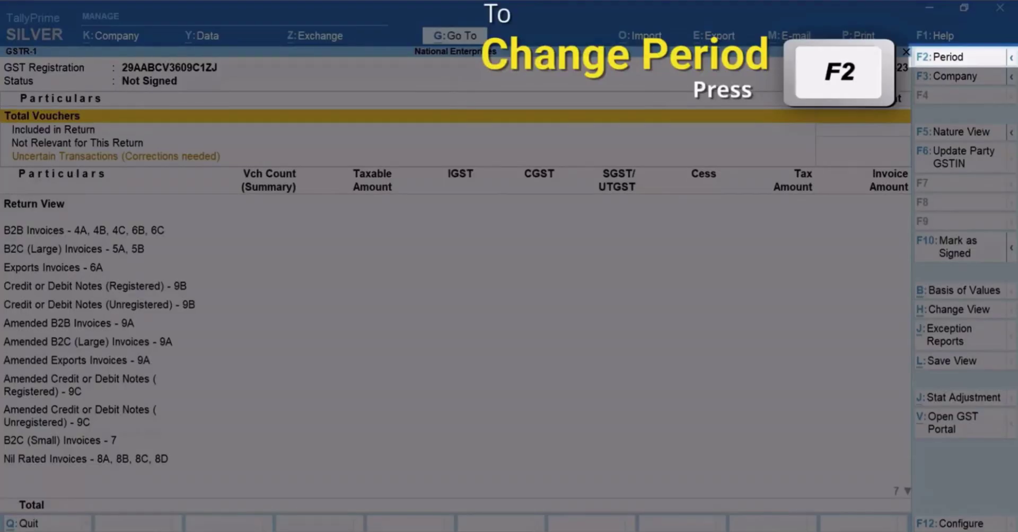
Step: Set the report period to 1-6-2023 through 30-6-23 and select uncertain transactions
key(F2)
text(1-6-2023)
key(Return)
text(30-6-23)
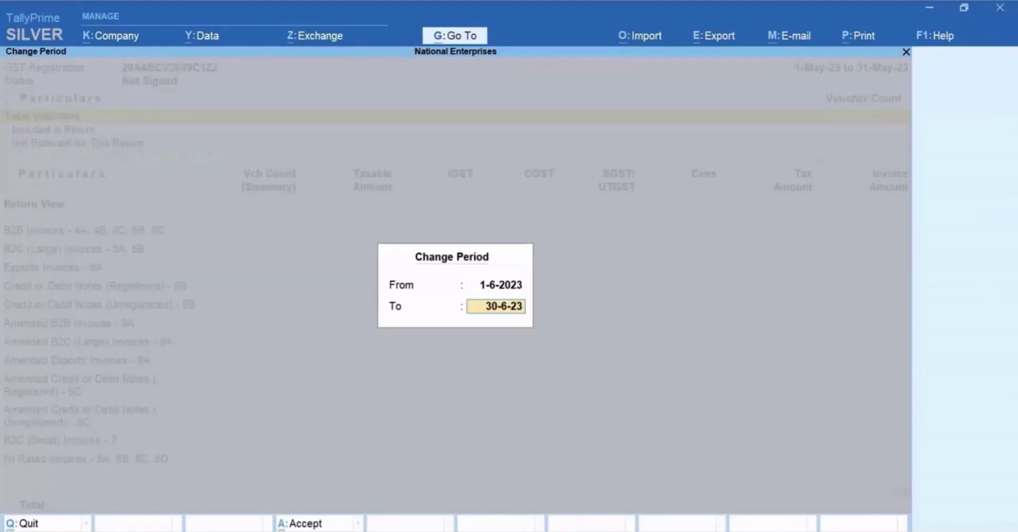
key(Return)
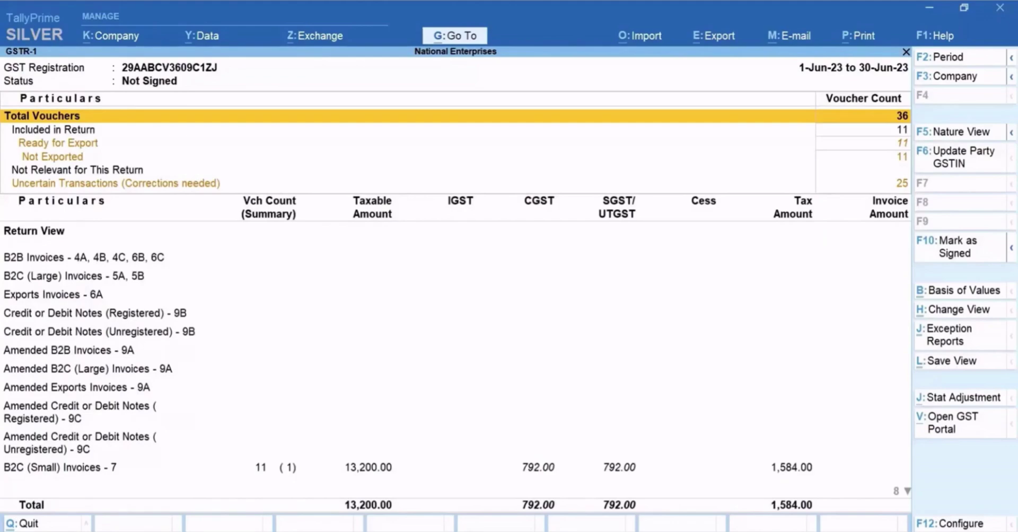
key(Down)
key(Down)
key(Down)
key(Down)
key(Down)
Step: List the invalid or missing HSN/SAC vouchers grouped by sales ledger (Ctrl+F5)
key(Return)
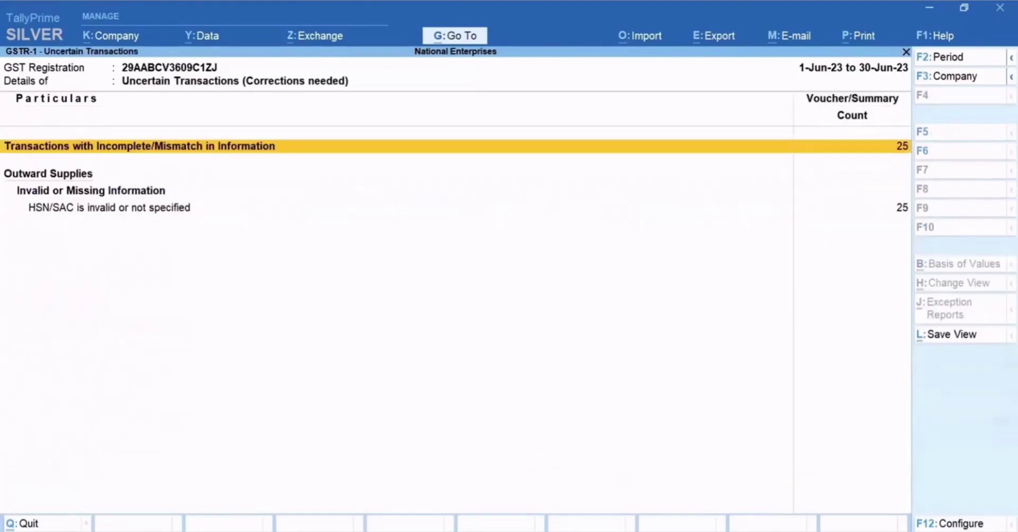
click(109, 207)
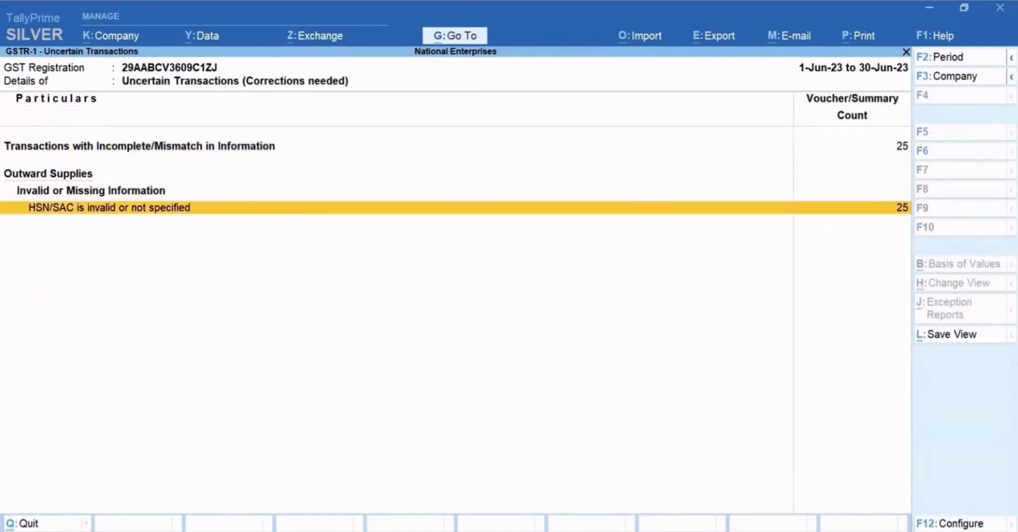
key(Return)
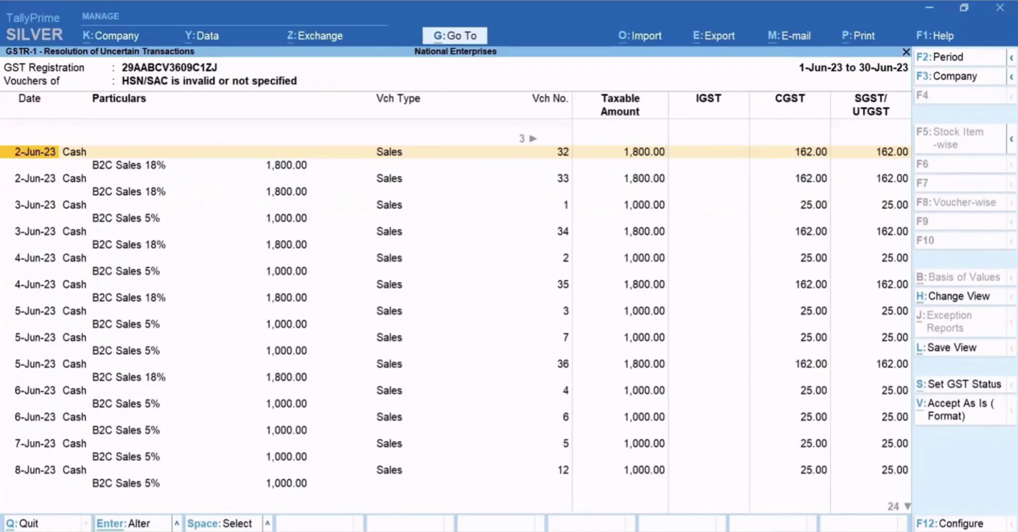
key(ctrl)
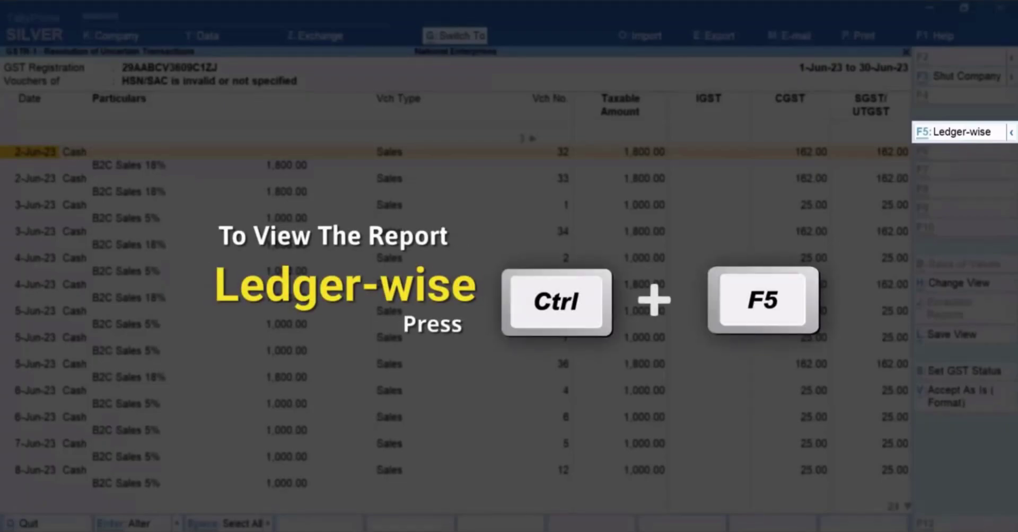
key(ctrl+F5)
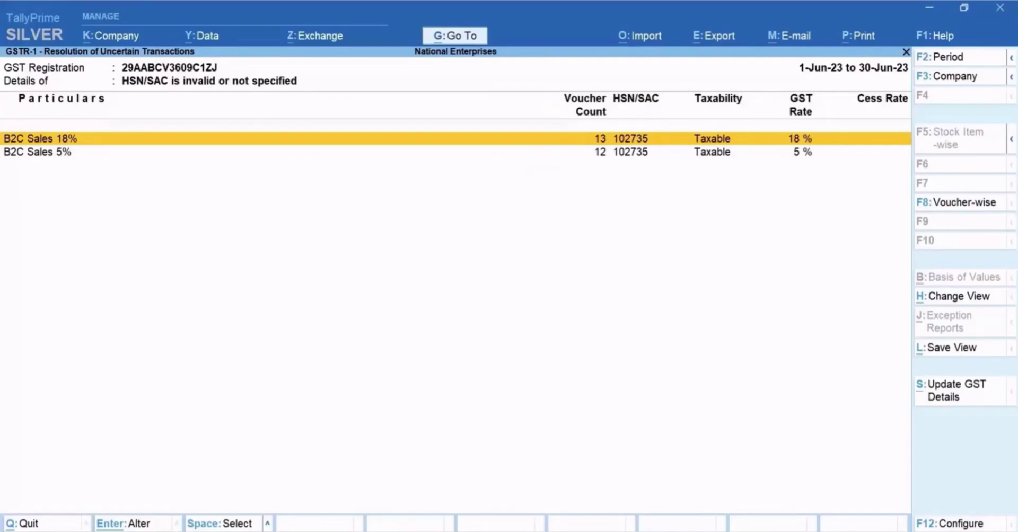
Step: Accept updated GST details for B2C Sales 18% and B2C Sales 5%, then return
key(alt+s)
key(Return)
key(Return)
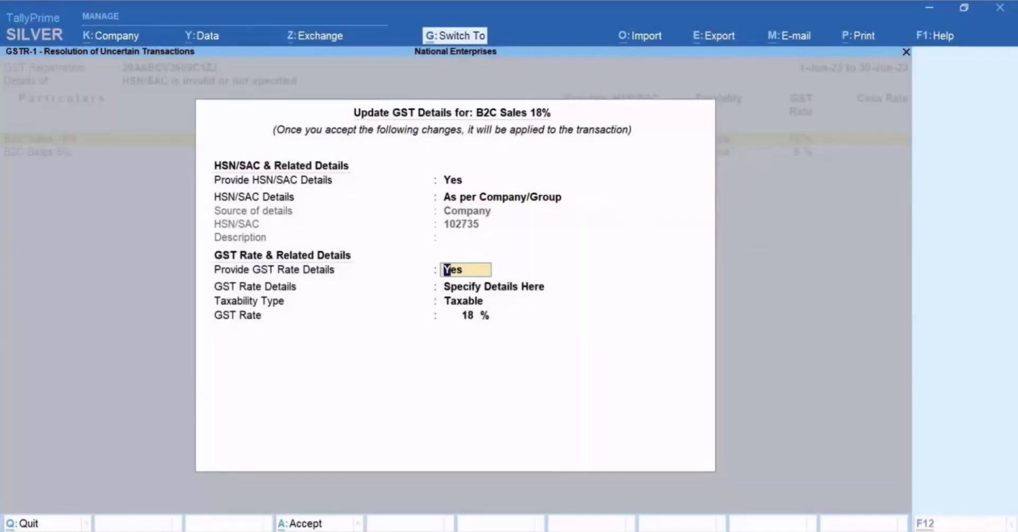
key(ctrl+a)
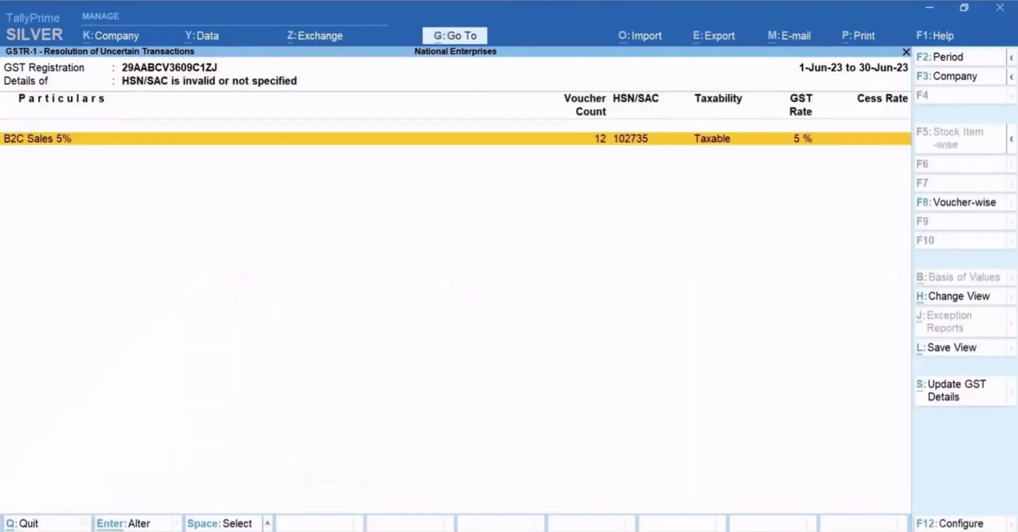
key(alt+s)
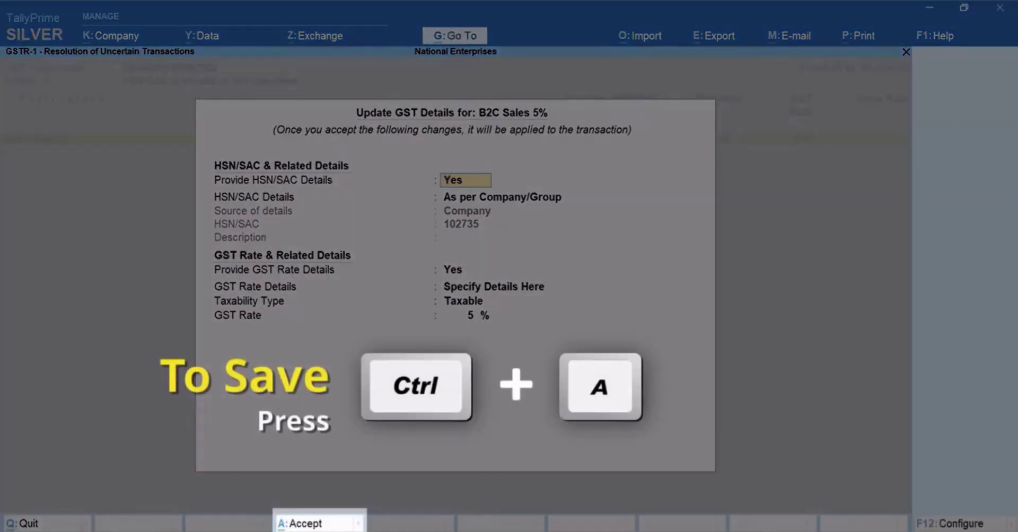
key(Return)
key(Return)
key(Return)
key(Return)
key(Return)
key(ctrl+a)
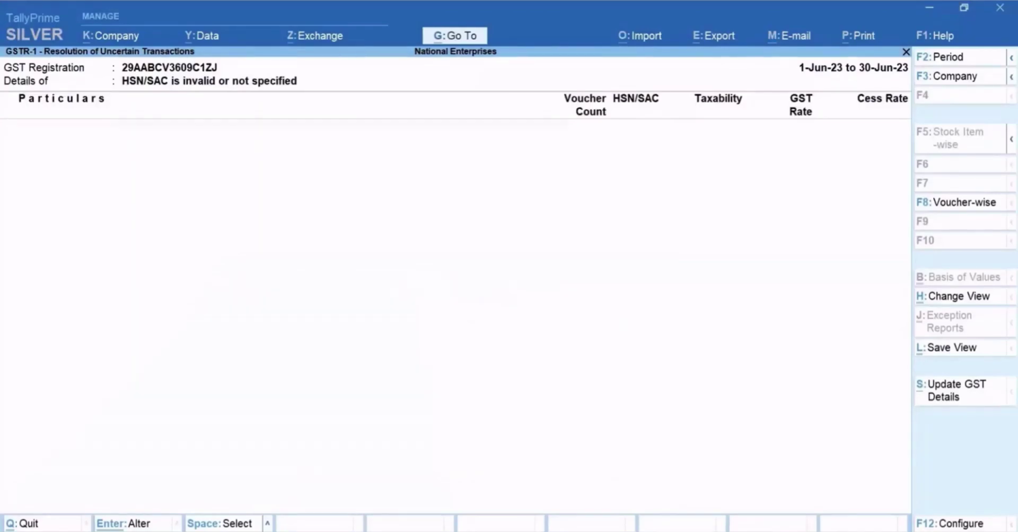
key(Escape)
key(Escape)
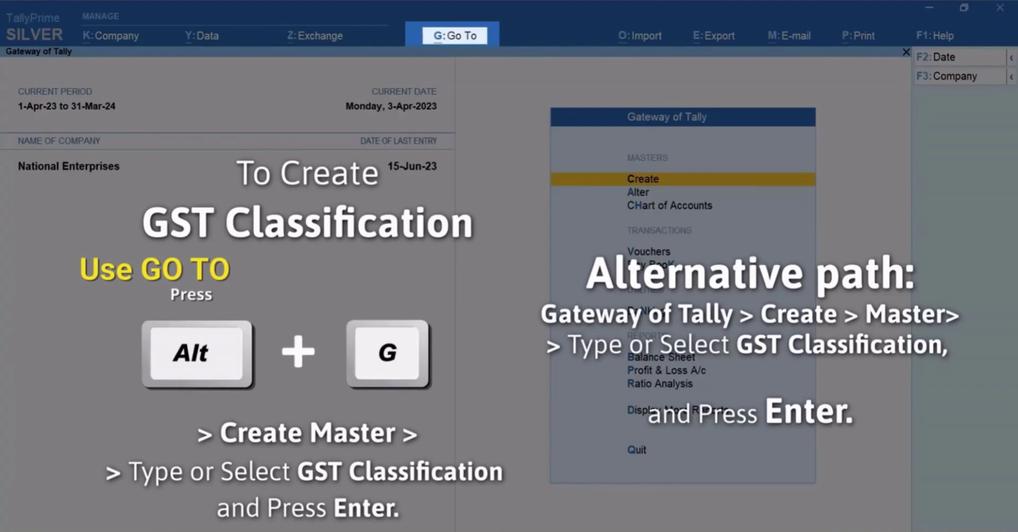
Step: Start creating a GST Classification master named HSN-3405
key(alt+g)
key(Up)
key(Up)
key(Up)
key(Up)
key(Return)
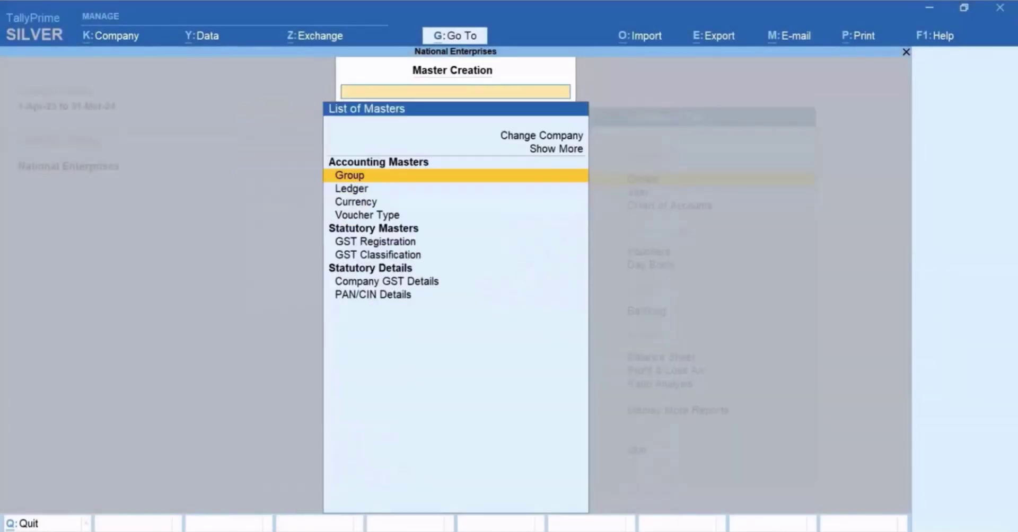
key(Down)
key(Down)
key(Down)
key(Down)
key(Down)
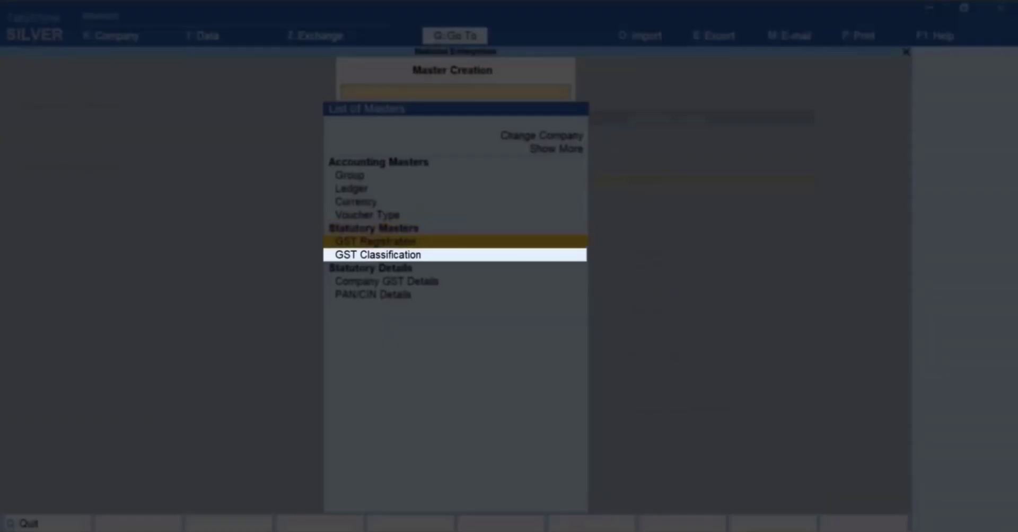
key(Down)
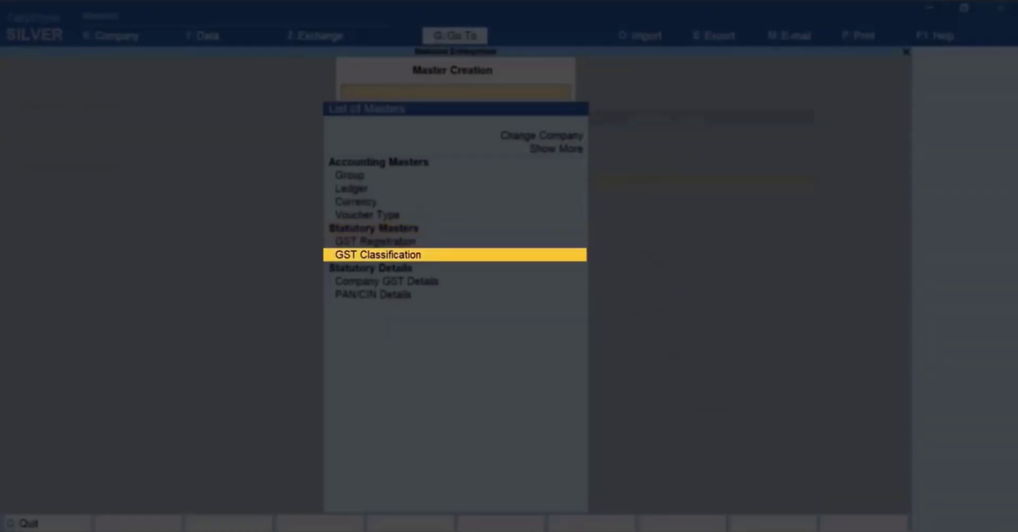
key(Return)
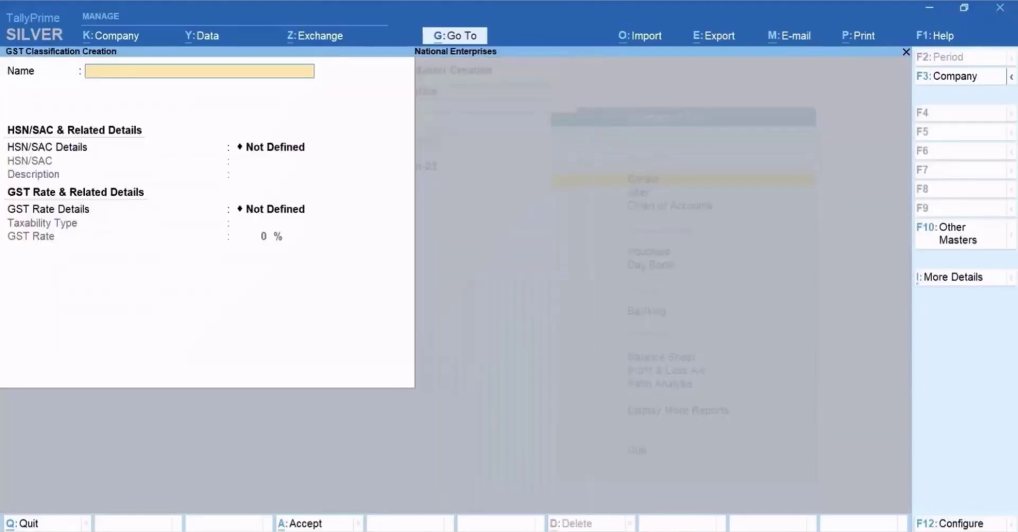
text(HSN)
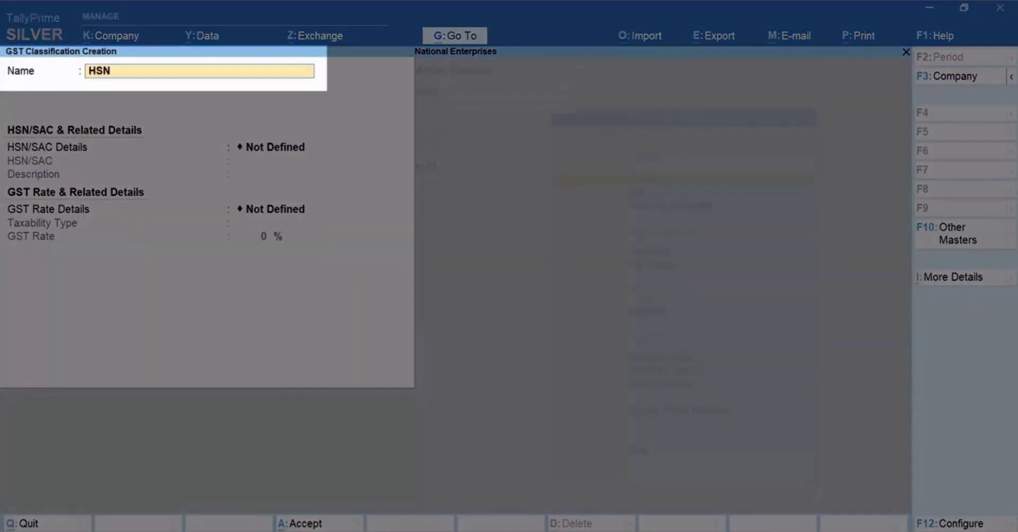
text(-3405)
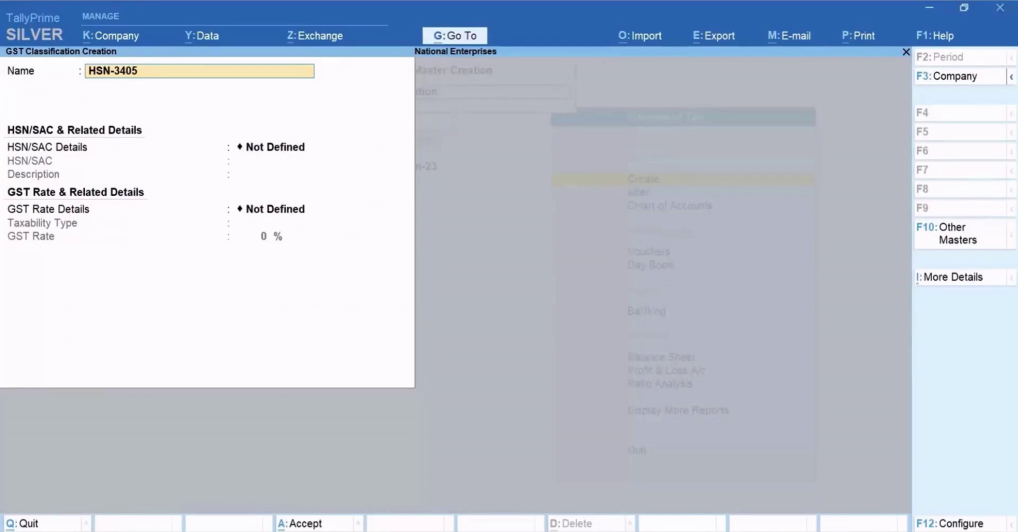
key(Return)
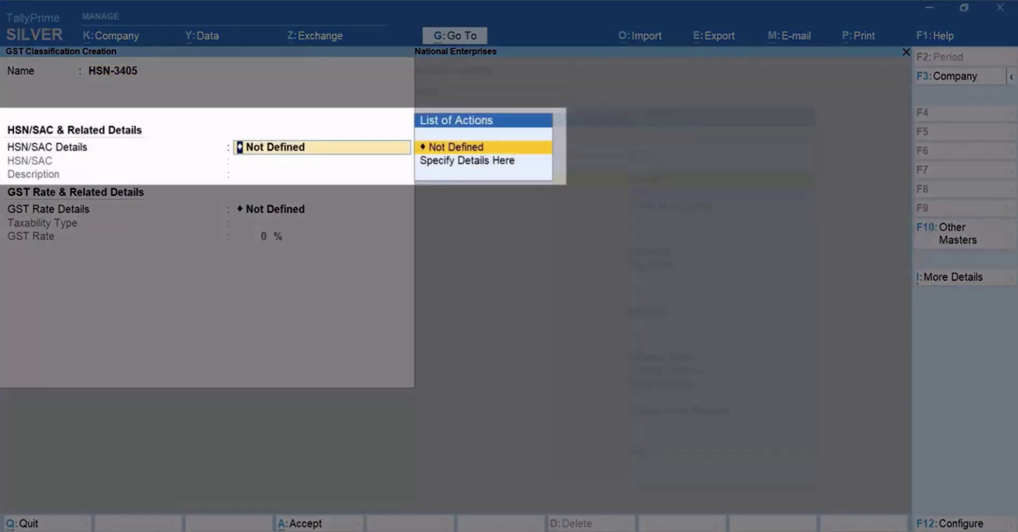
Step: Specify HSN/SAC code 3405 here, save the classification, and close Master Creation
key(Down)
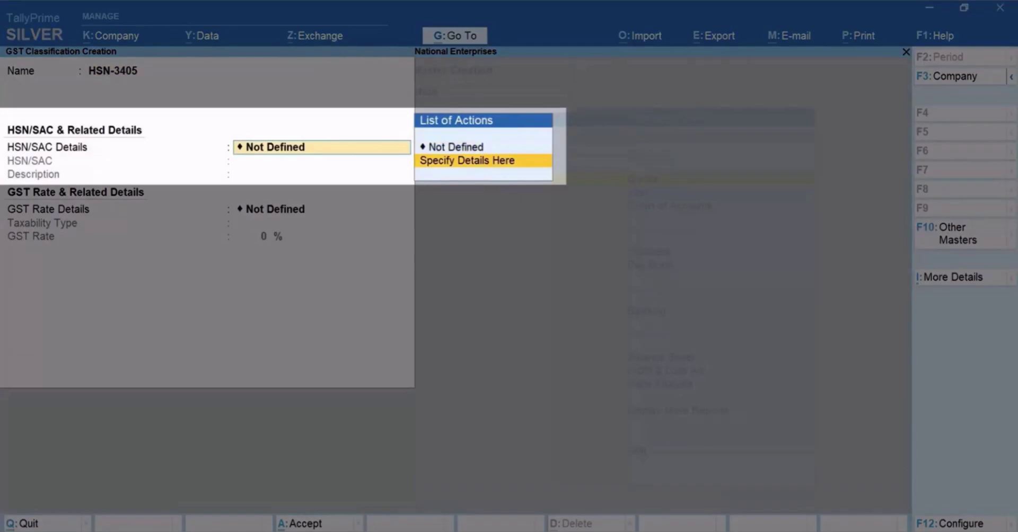
key(Return)
text(3405)
key(Return)
key(ctrl)
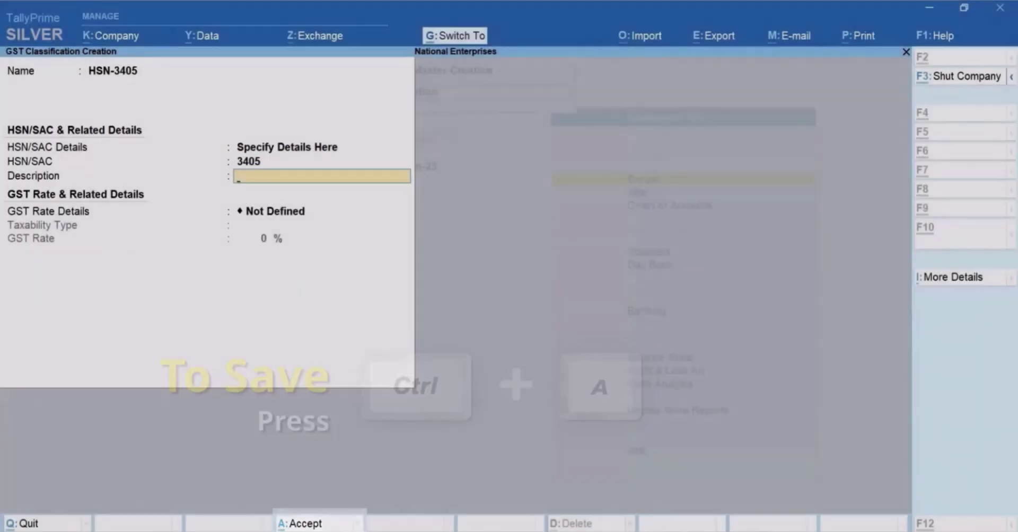
key(ctrl+a)
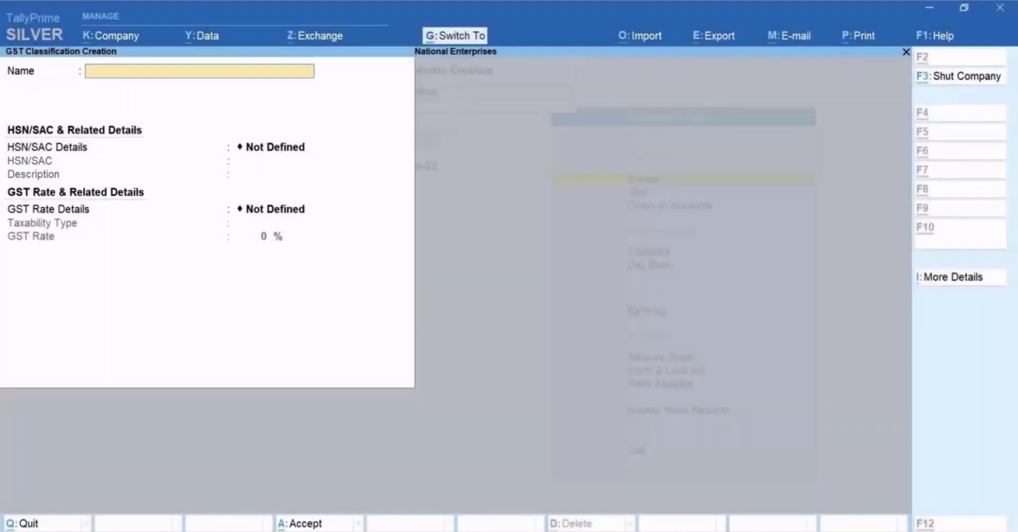
key(Escape)
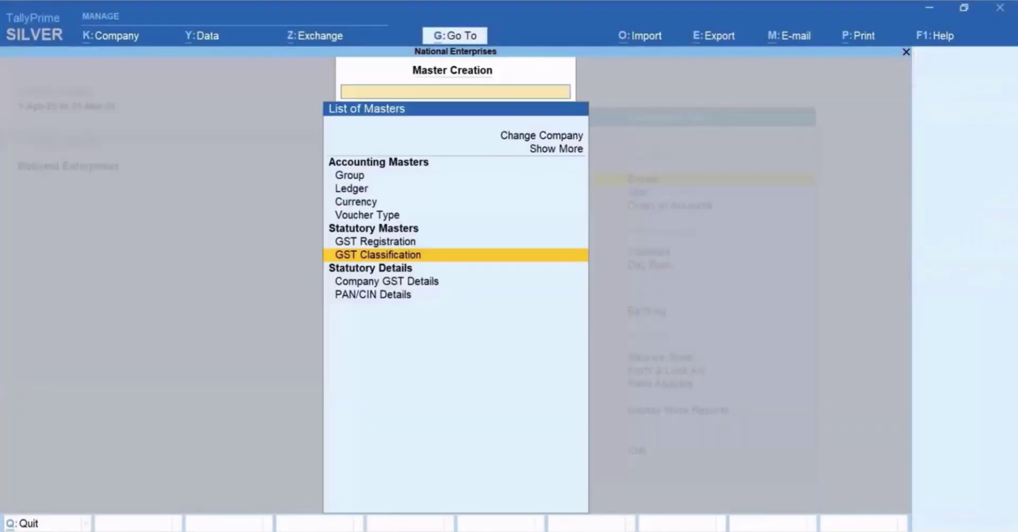
key(Escape)
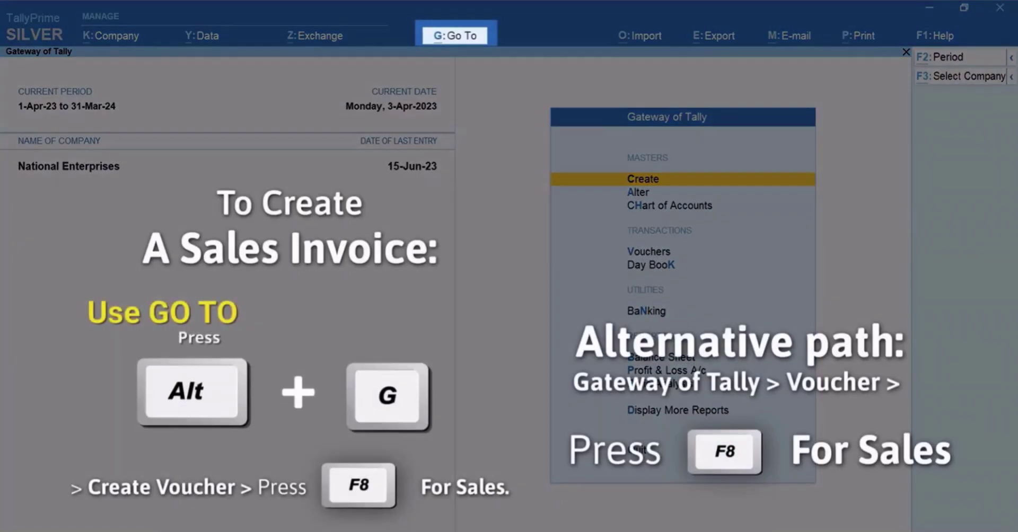
Step: Start Sales voucher No. 38 dated 16-Jun-23 with Arihant Enterprises as Party A/c
key(alt+g)
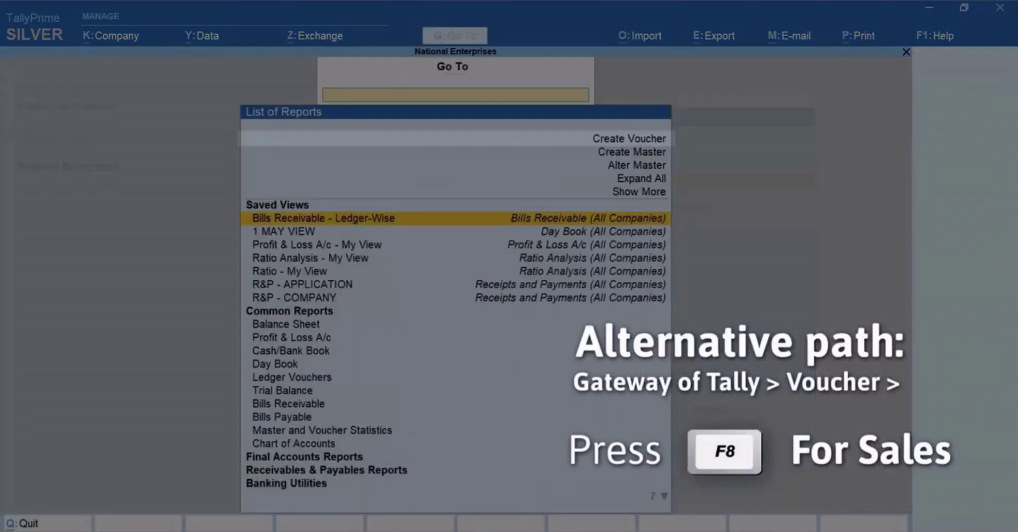
key(Up)
key(Up)
key(Up)
key(Up)
key(Up)
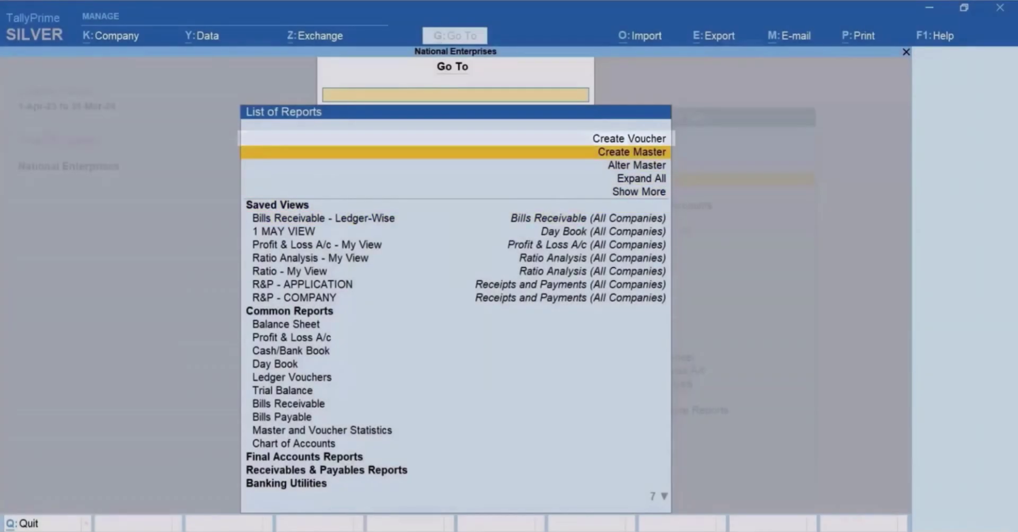
key(Return)
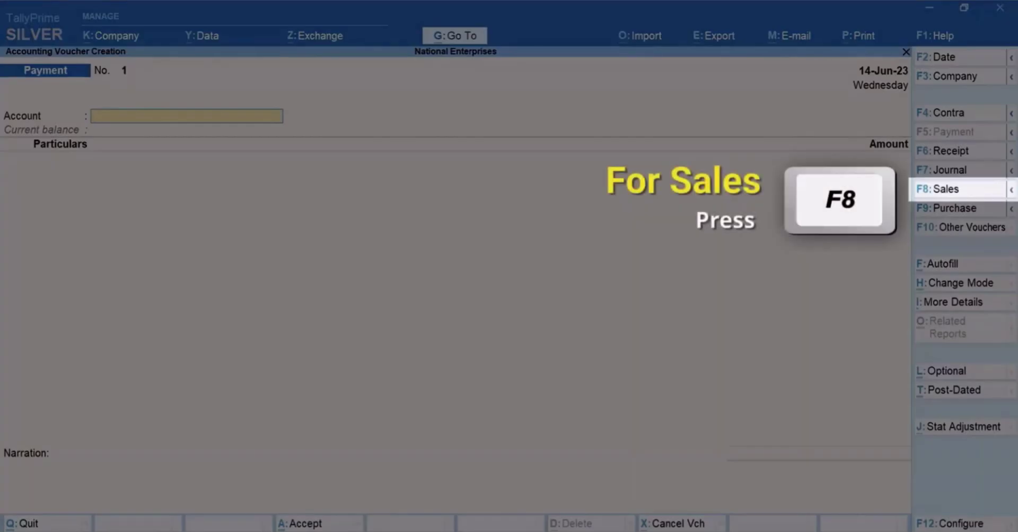
key(F8)
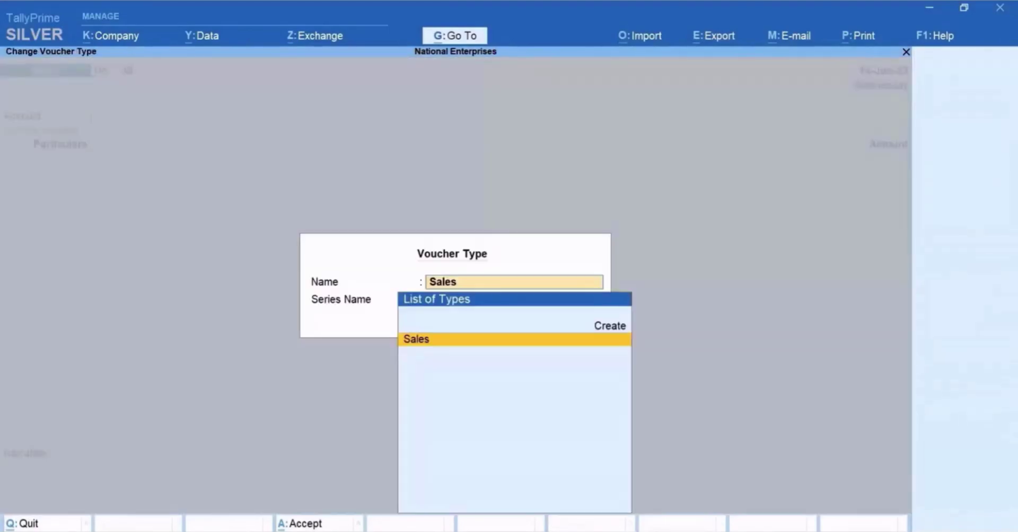
key(Return)
key(Return)
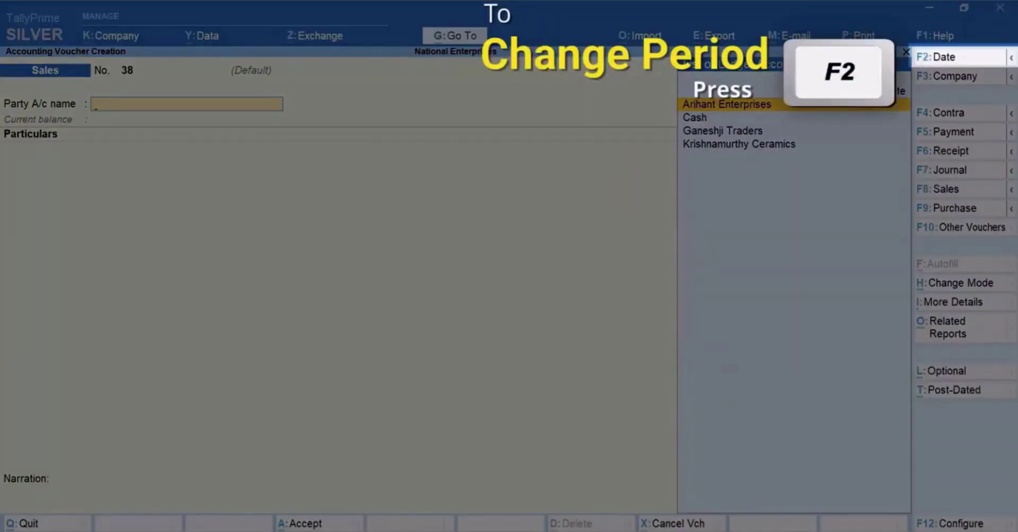
key(F2)
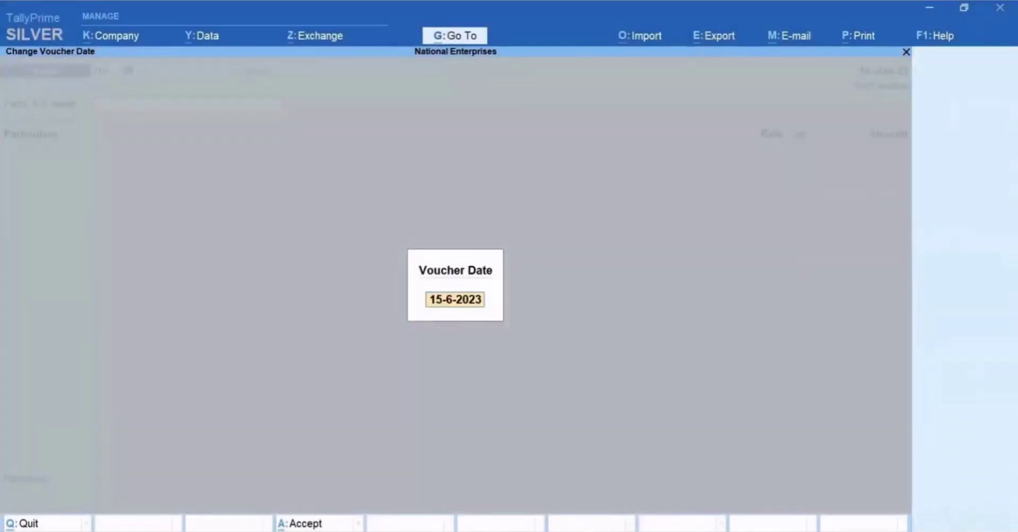
text(16-6-2)
key(Return)
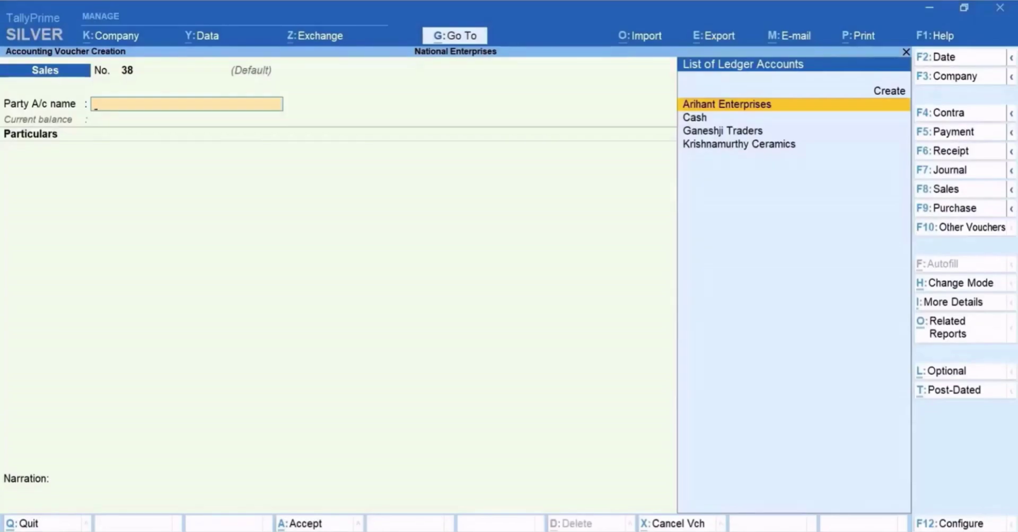
key(Return)
key(Return)
key(Return)
key(ctrl+a)
key(ctrl+a)
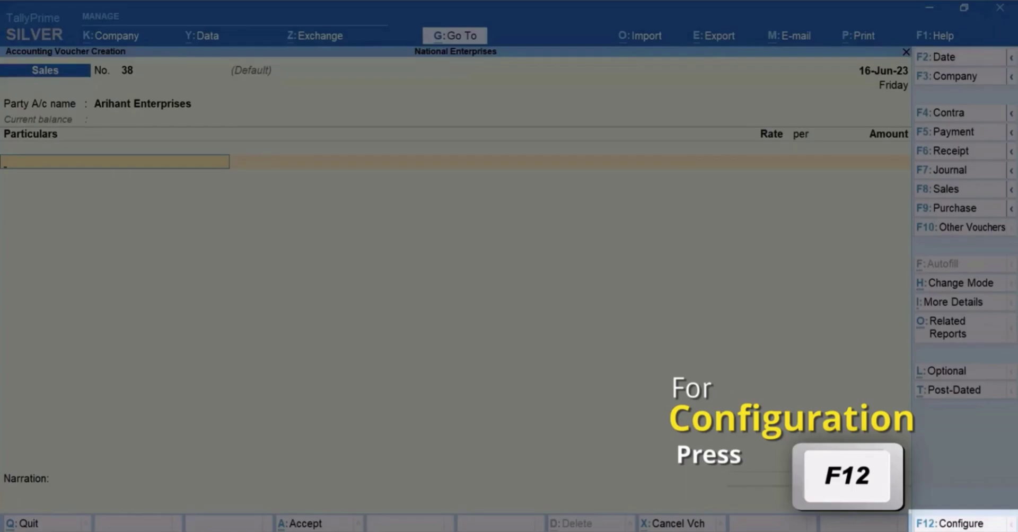
Step: Set 'Modify GST & HSN/SAC related details' to Yes in the voucher configuration
key(F12)
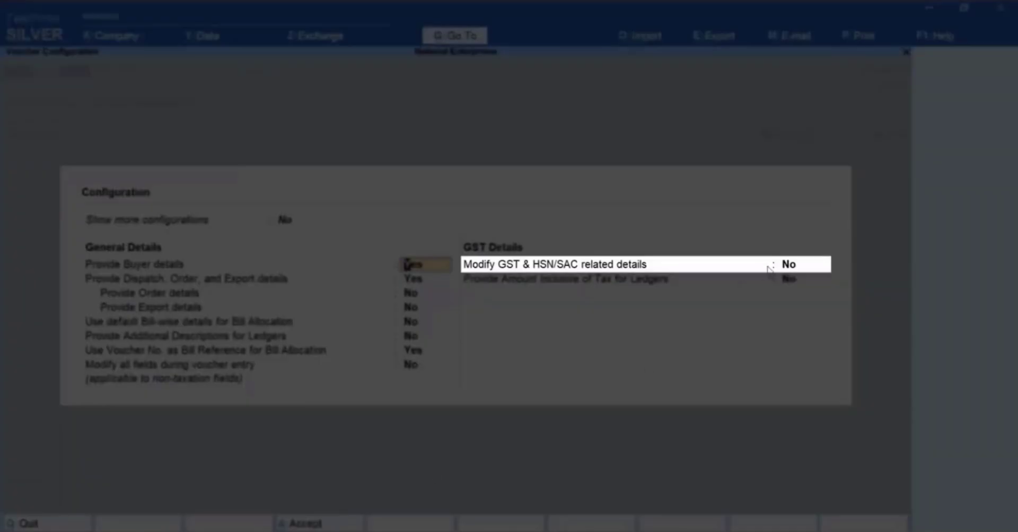
click(790, 265)
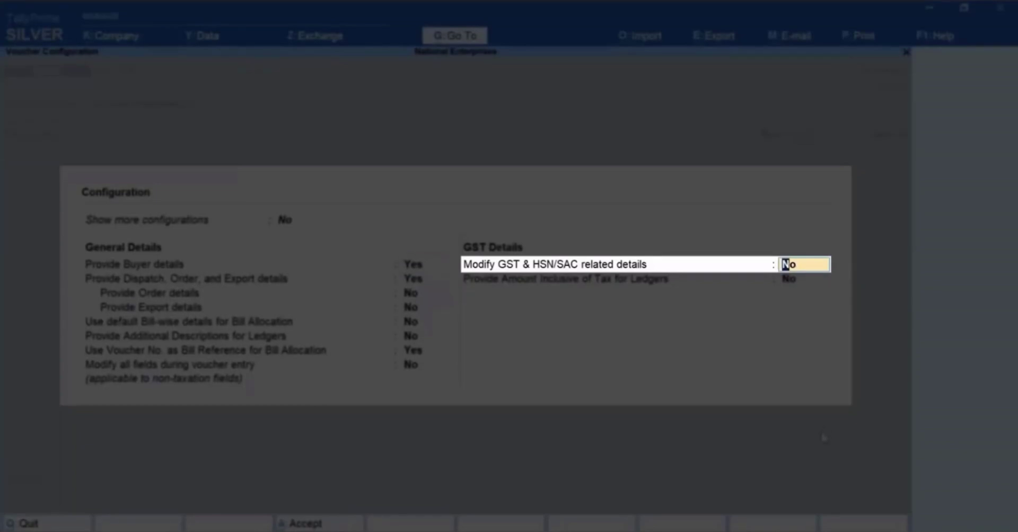
text(Y)
key(Return)
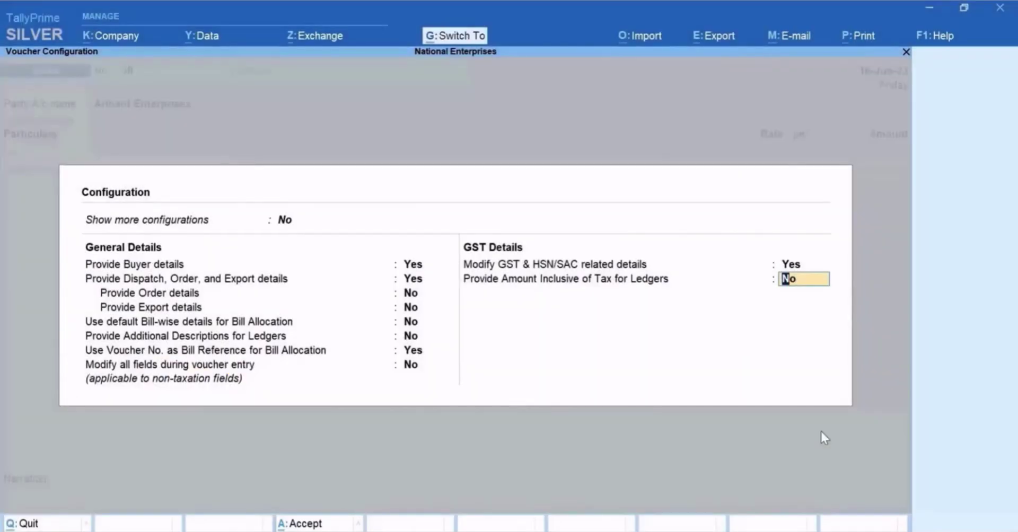
key(ctrl+a)
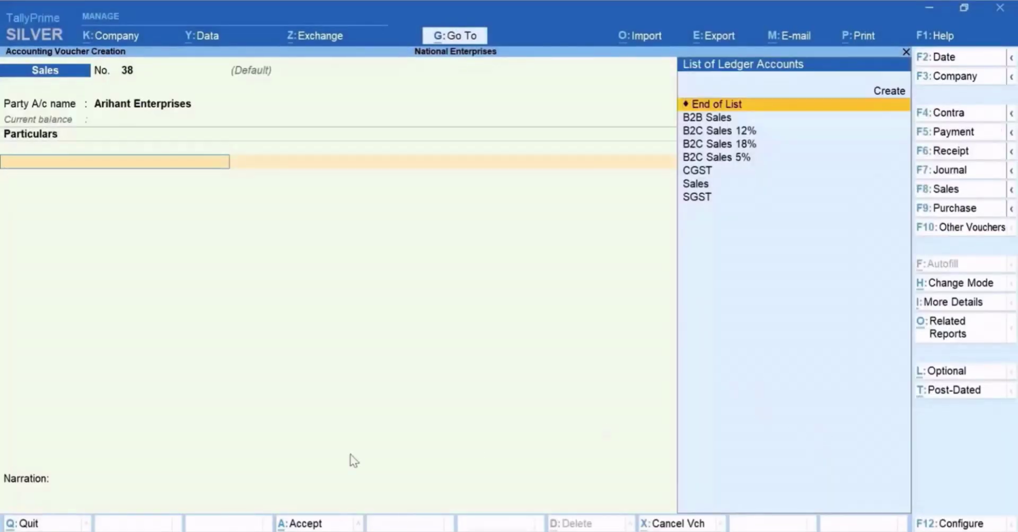
Step: Add a B2B Sales line of 15,600 using GST classification HSN-3405
key(Down)
key(Return)
text(15600)
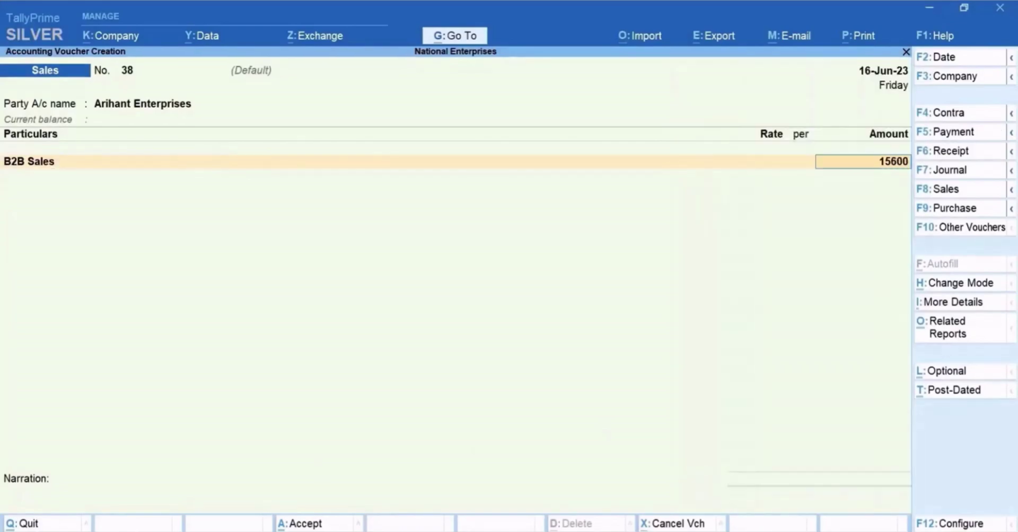
key(Return)
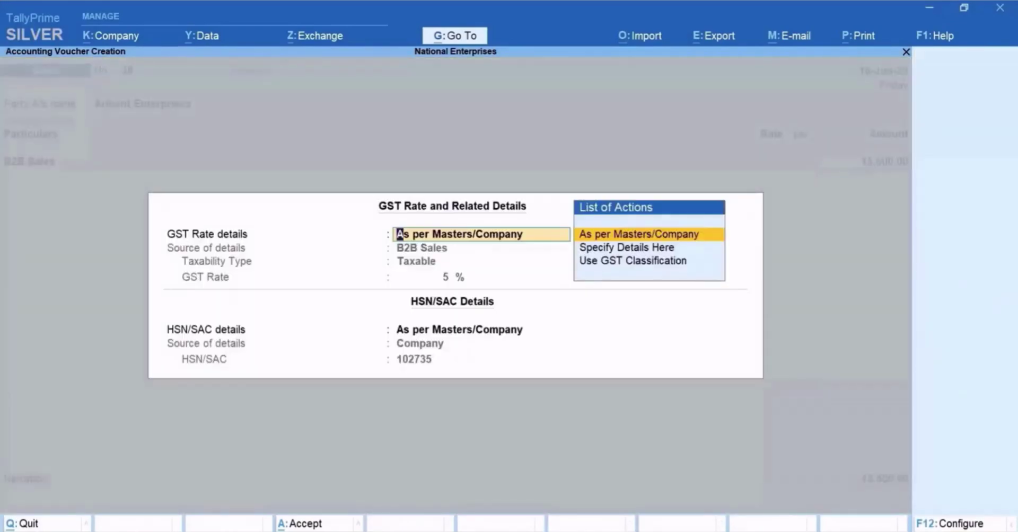
key(Return)
key(Down)
key(Down)
key(Return)
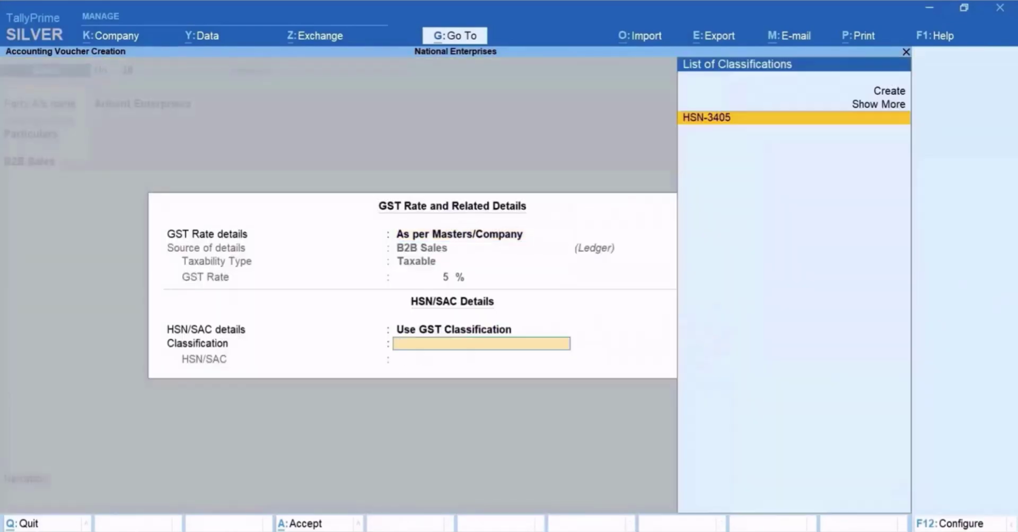
key(Return)
Step: Add SGST and CGST lines of 390 each and save the 16,380 voucher
text(S)
key(Return)
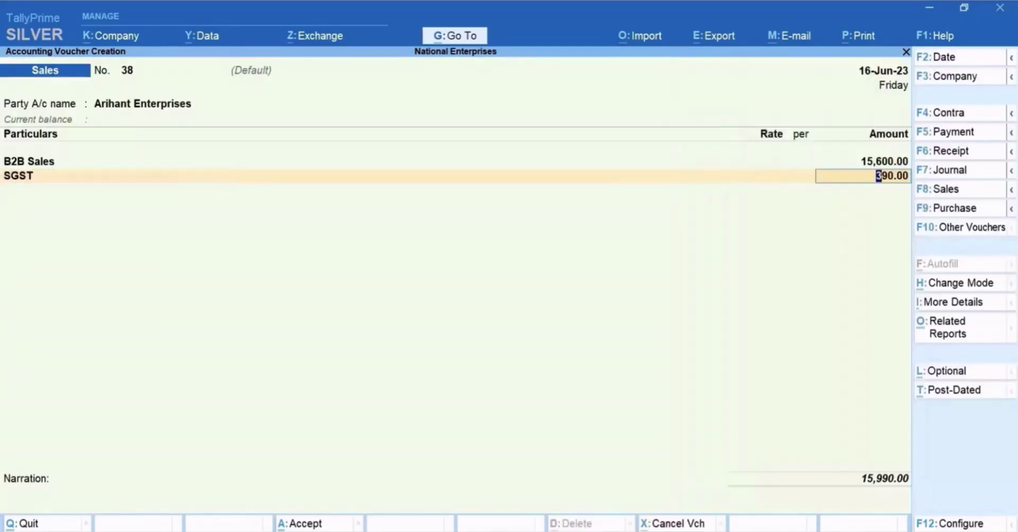
key(Return)
text(C)
key(Return)
key(Return)
key(Return)
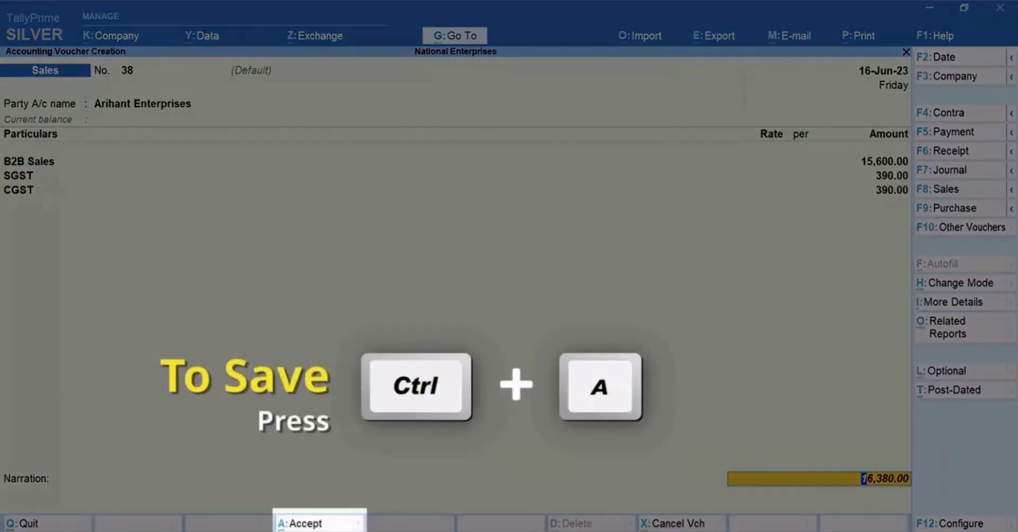
key(ctrl)
key(ctrl+a)
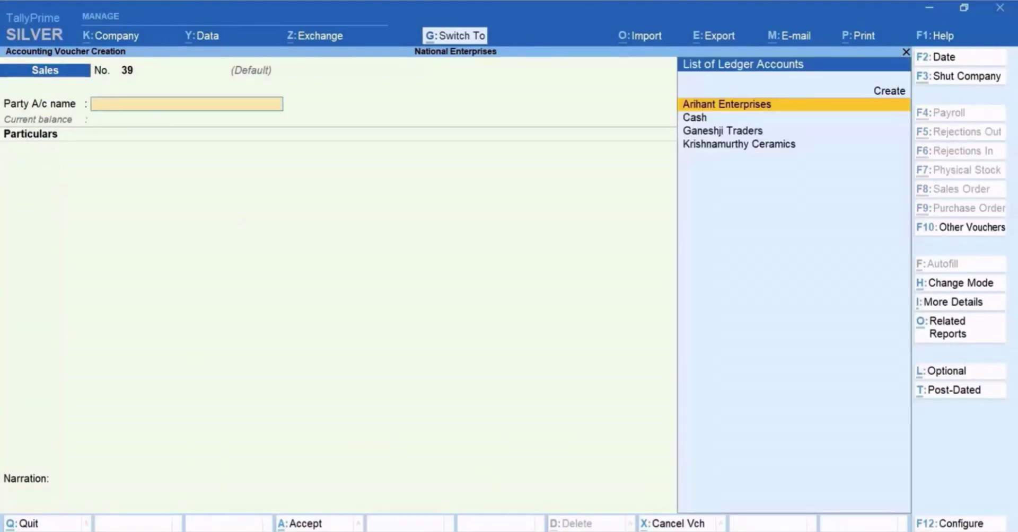
key(Escape)
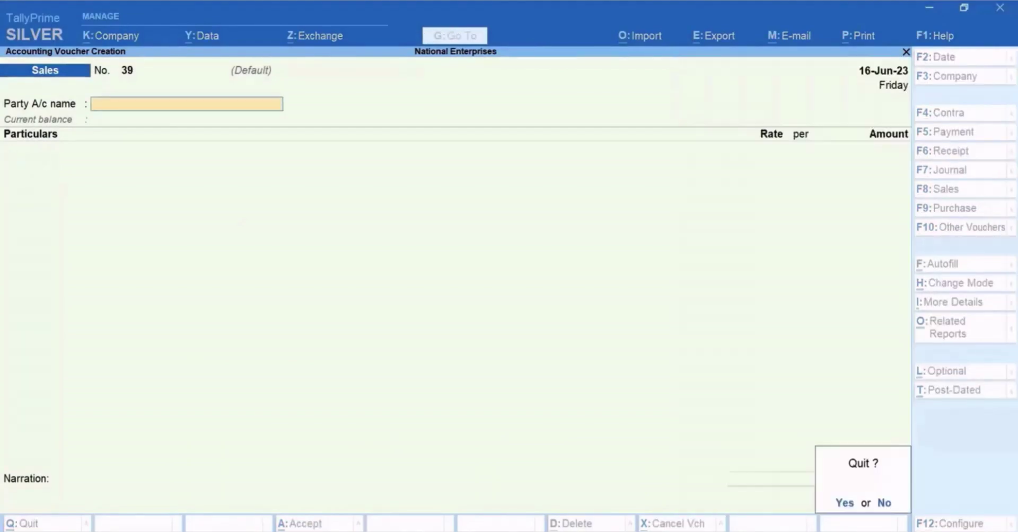
Step: Quit voucher entry and open the GSTR-1 report
key(y)
key(alt)
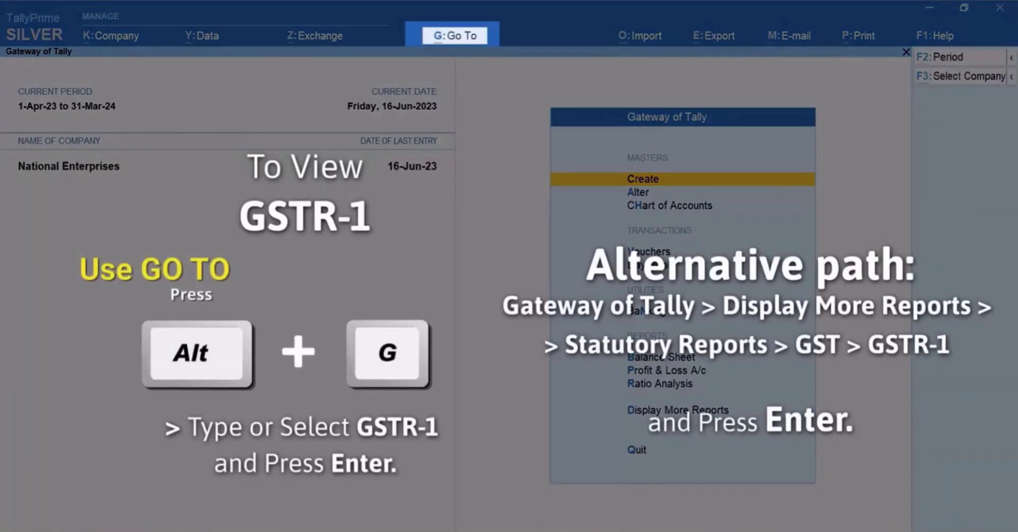
key(alt+g)
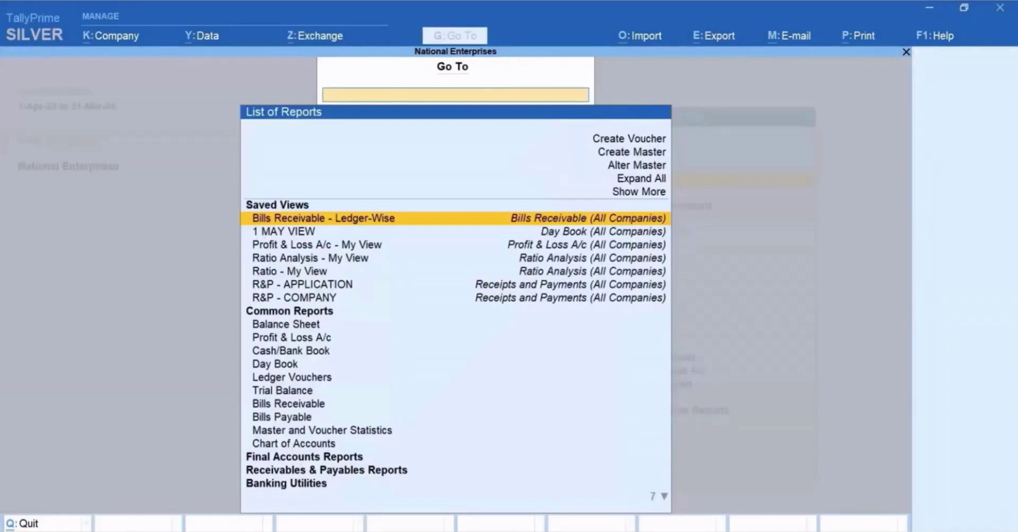
text(GST)
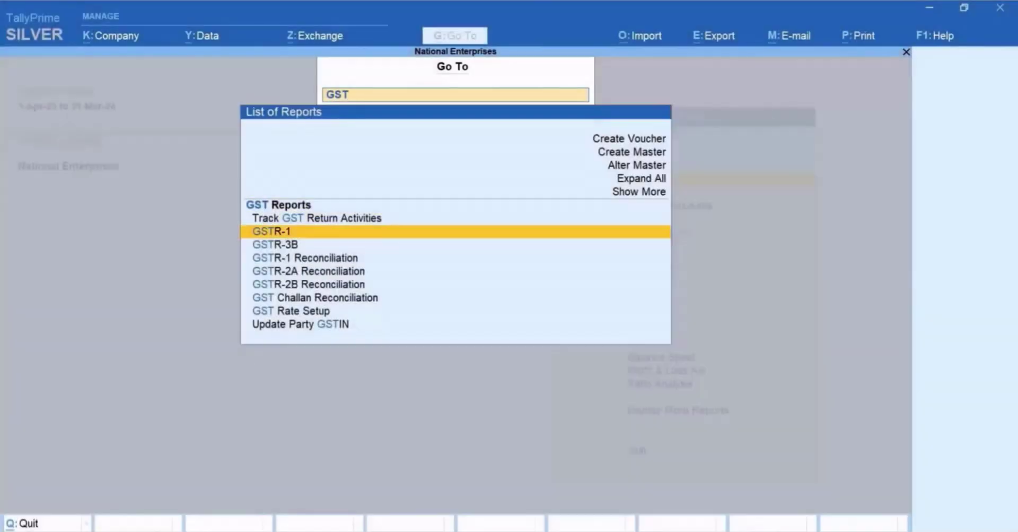
key(Return)
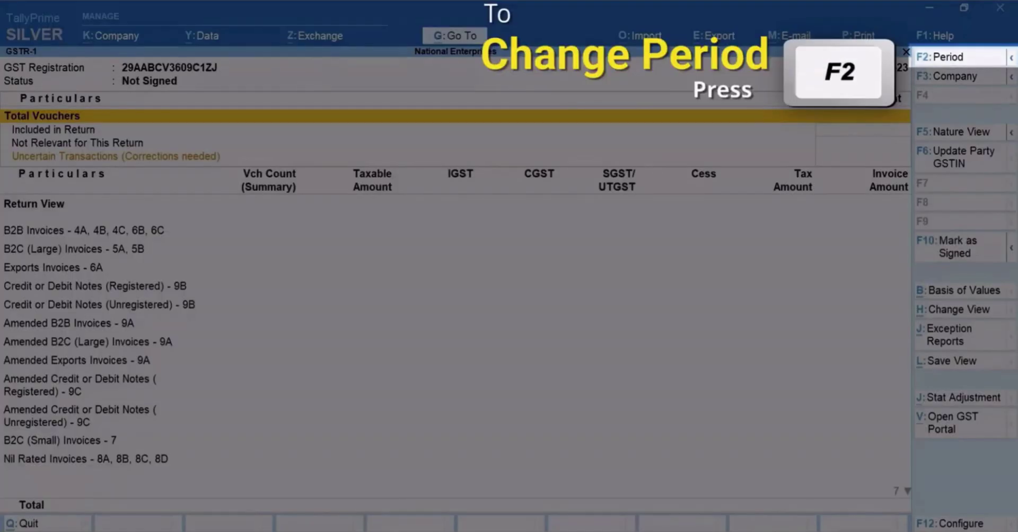
Step: Set the period to 1-Jun-23 through 30-Jun-23 and list the Ready for Export vouchers
key(F2)
text(1-6)
key(Return)
text(30-6-23)
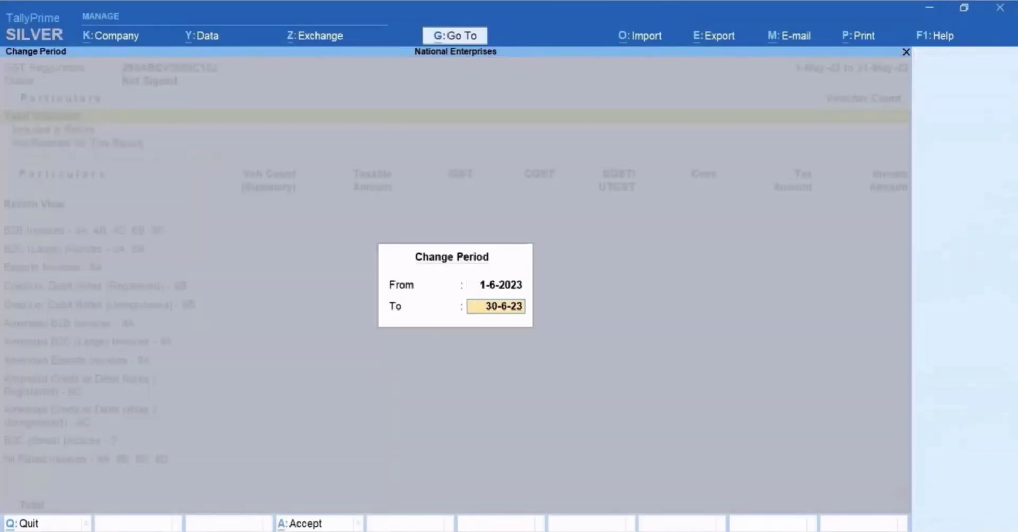
key(Return)
key(Down)
key(Down)
key(Return)
key(Return)
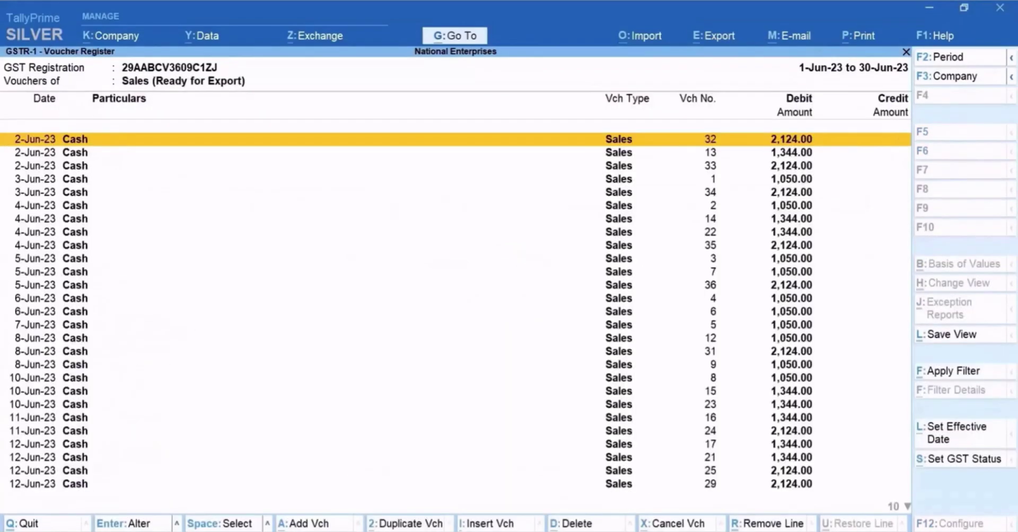
key(Down)
key(Down)
key(Down)
key(Down)
key(Down)
key(Down)
key(Down)
key(Down)
key(Down)
key(Down)
key(Down)
key(Down)
key(Down)
key(Down)
key(Down)
key(Down)
key(Down)
key(Down)
key(Down)
key(Down)
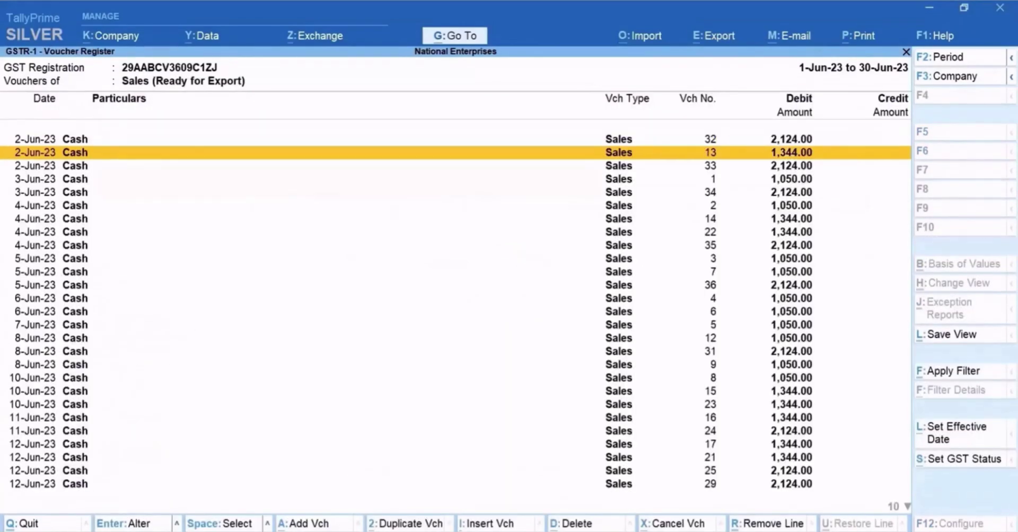